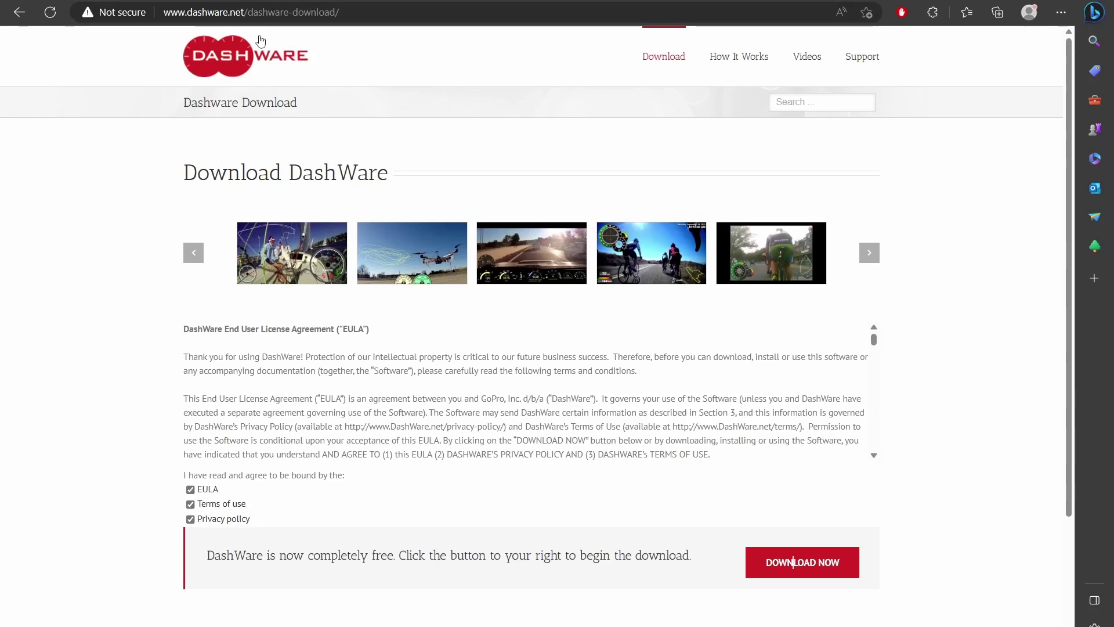
# Step: Download DashWare from its website and launch the DashWare application
pyautogui.click(798, 562)
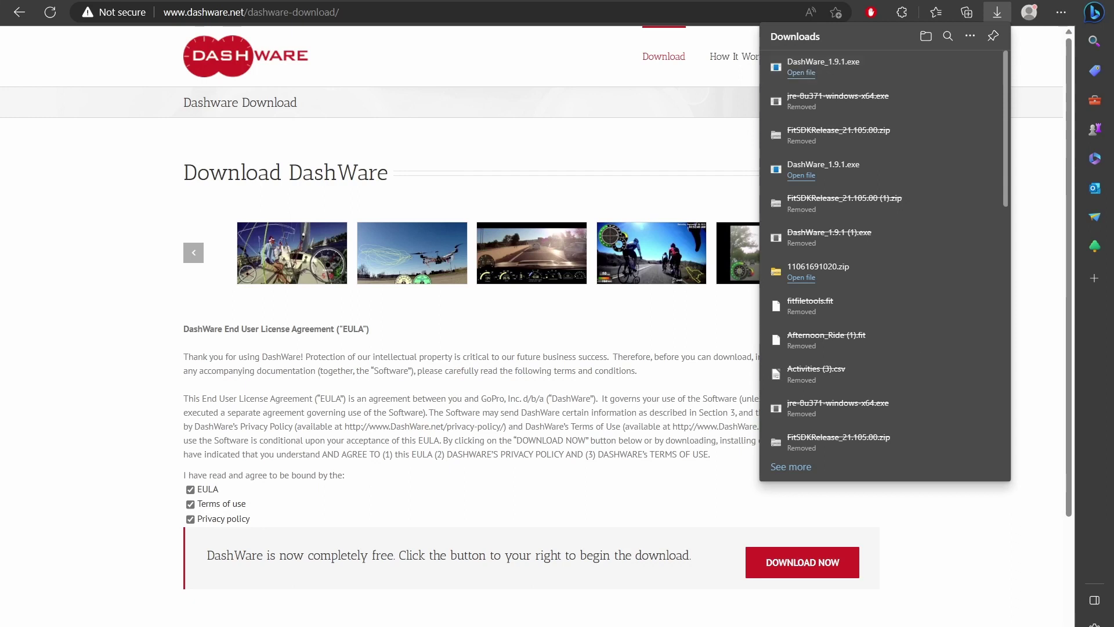
pyautogui.press('super+s')
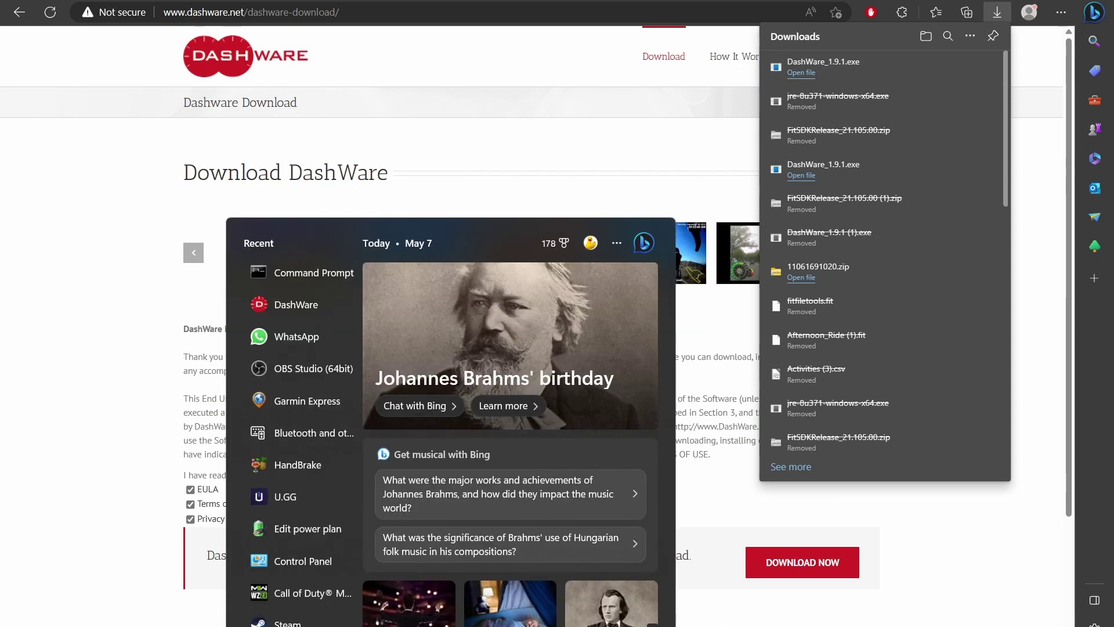
pyautogui.write('dash')
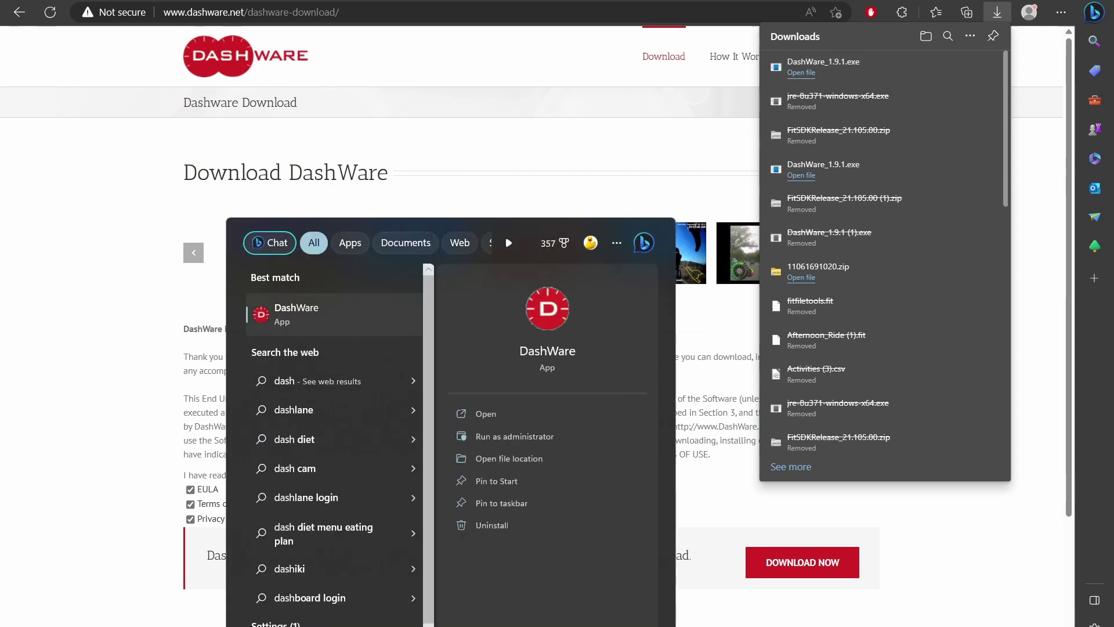
pyautogui.click(332, 310)
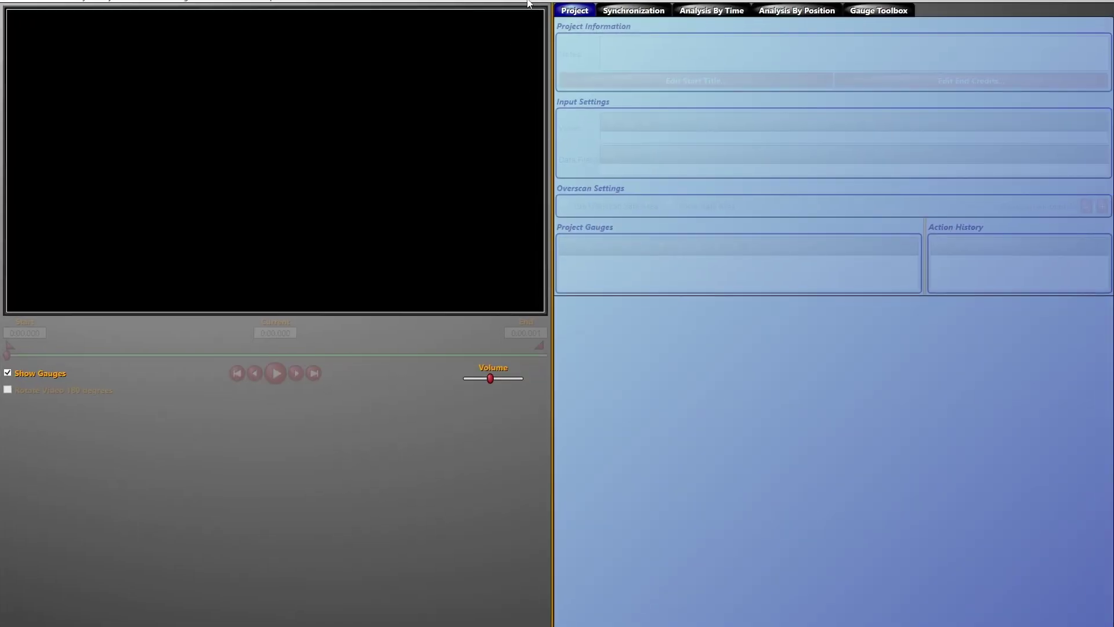
# Step: Create a new project named "Dashware Tutorial" using the Bicycling Template
pyautogui.click(10, 1)
pyautogui.moveTo(30, 1)
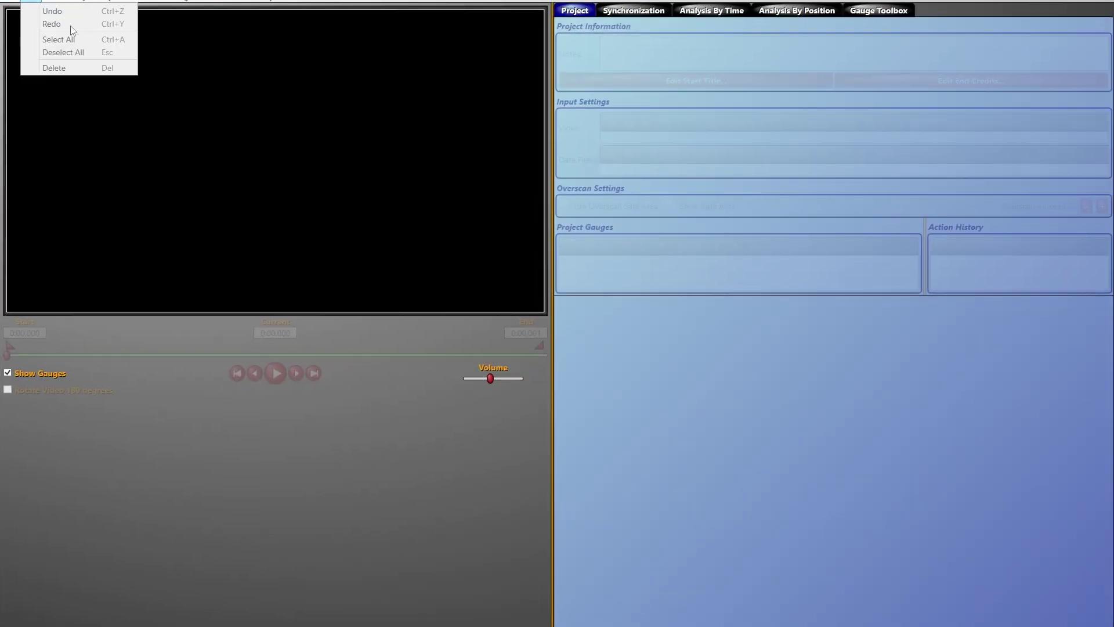
pyautogui.click(24, 27)
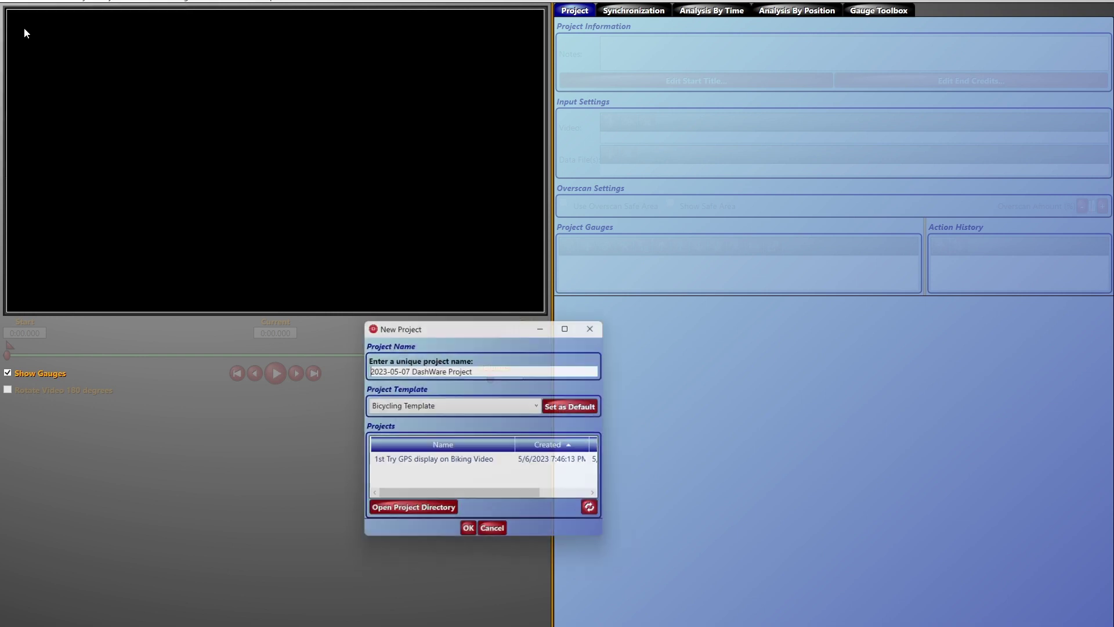
pyautogui.moveTo(503, 371); pyautogui.dragTo(236, 372)
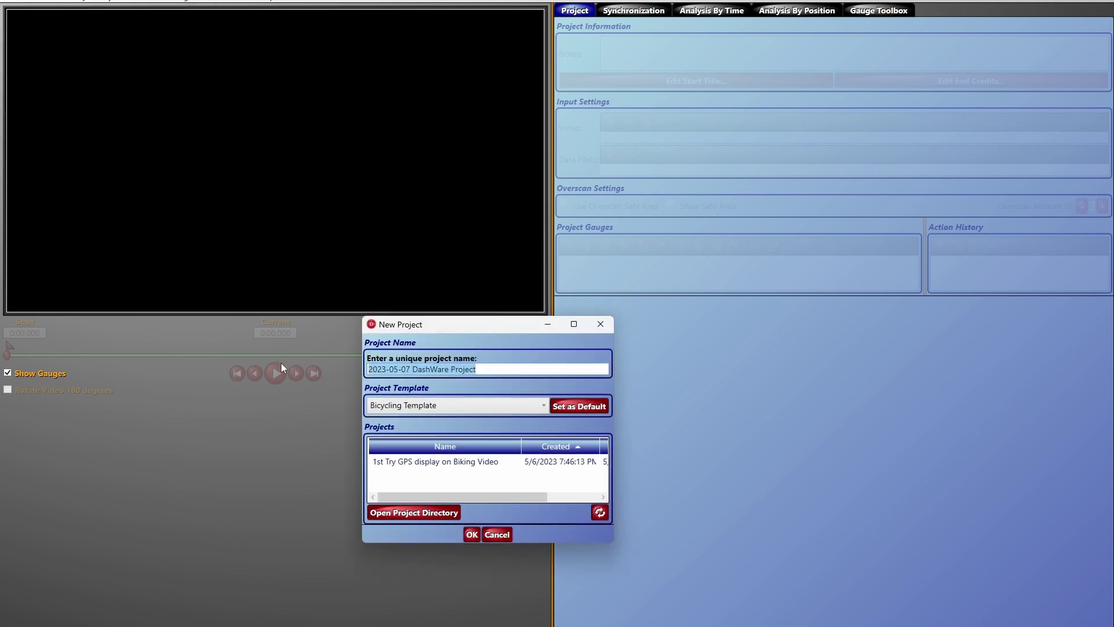
pyautogui.write('Dashware Tutorial')
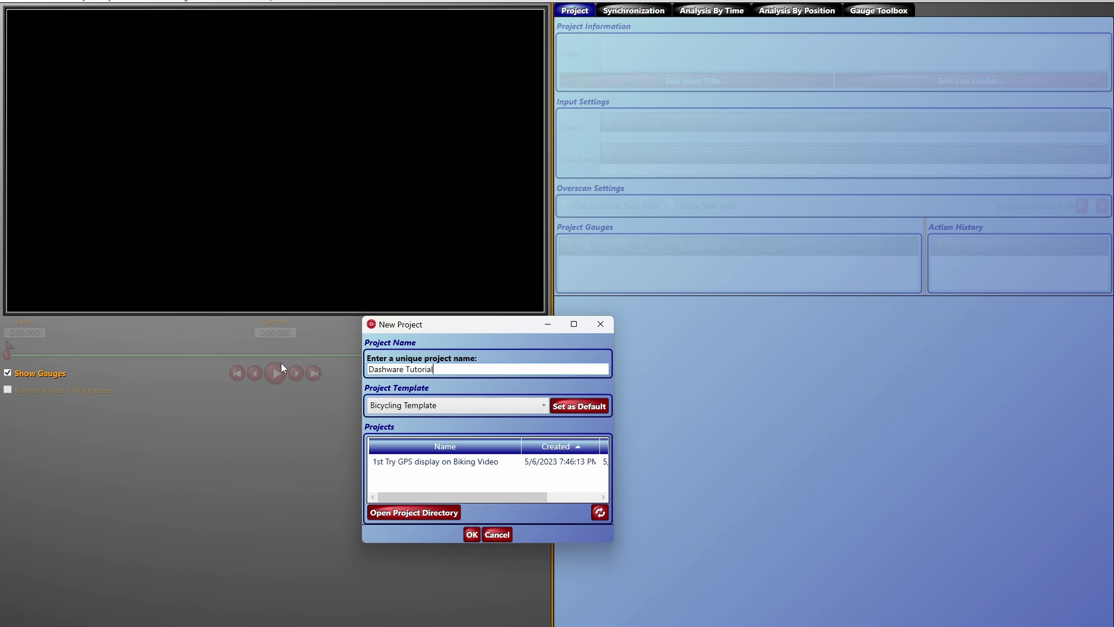
pyautogui.click(472, 534)
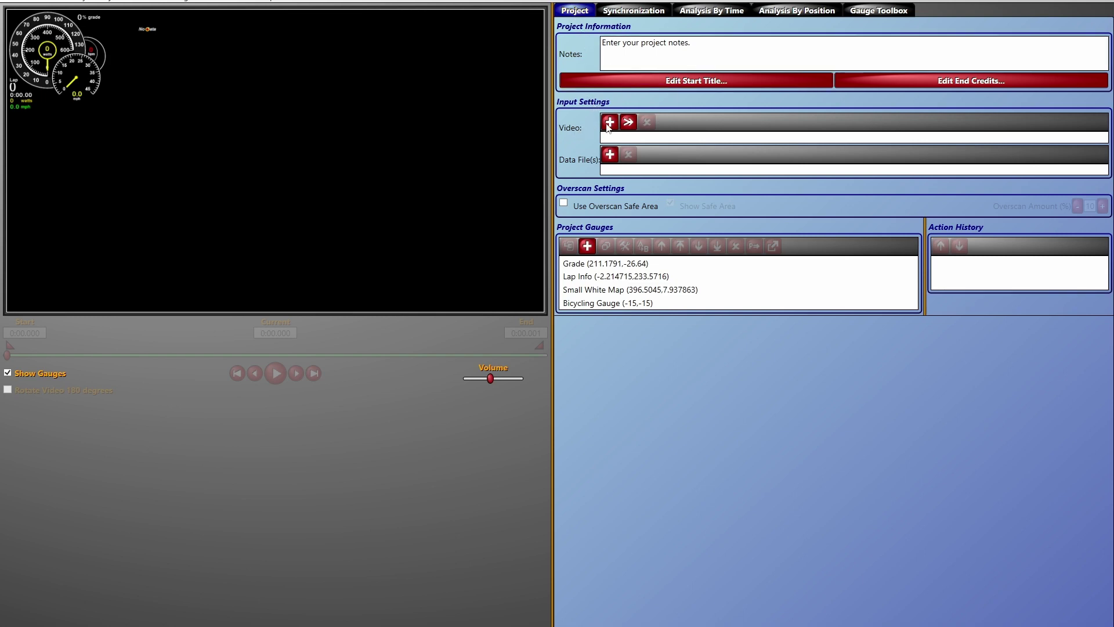
# Step: Try to add GX010206.MP4 as the project's input video, and remove it from the project
pyautogui.click(610, 124)
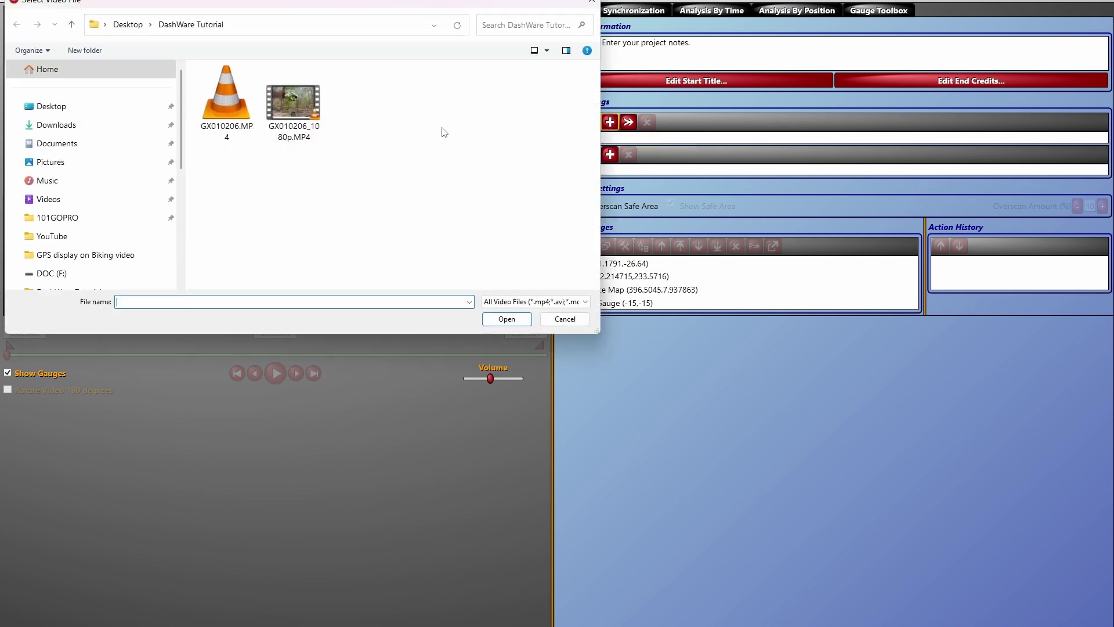
pyautogui.click(228, 110)
pyautogui.click(506, 319)
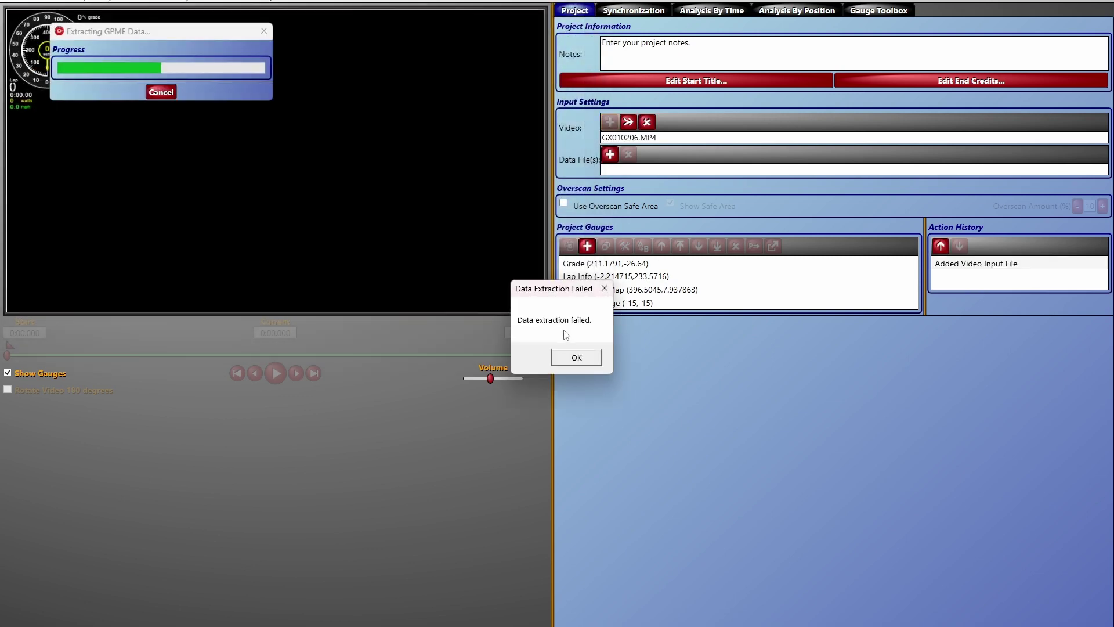
pyautogui.click(578, 358)
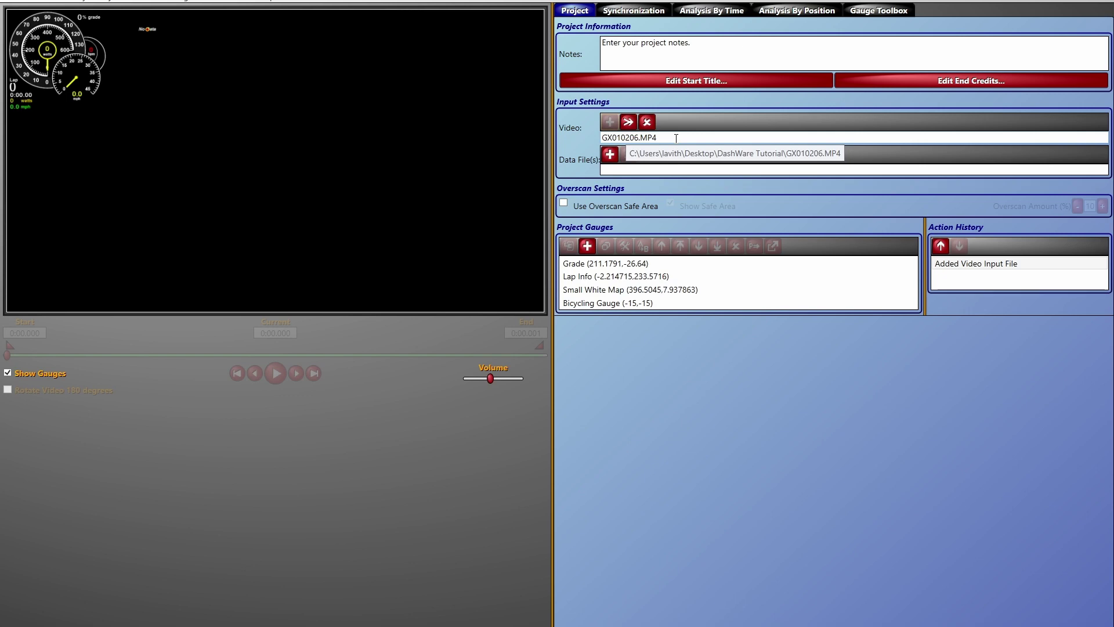
pyautogui.click(646, 122)
# Step: Add GX010206_1080p.MP4 as the project's input video and move the Bicycling Gauge to the upper-right area of the picture
pyautogui.click(610, 123)
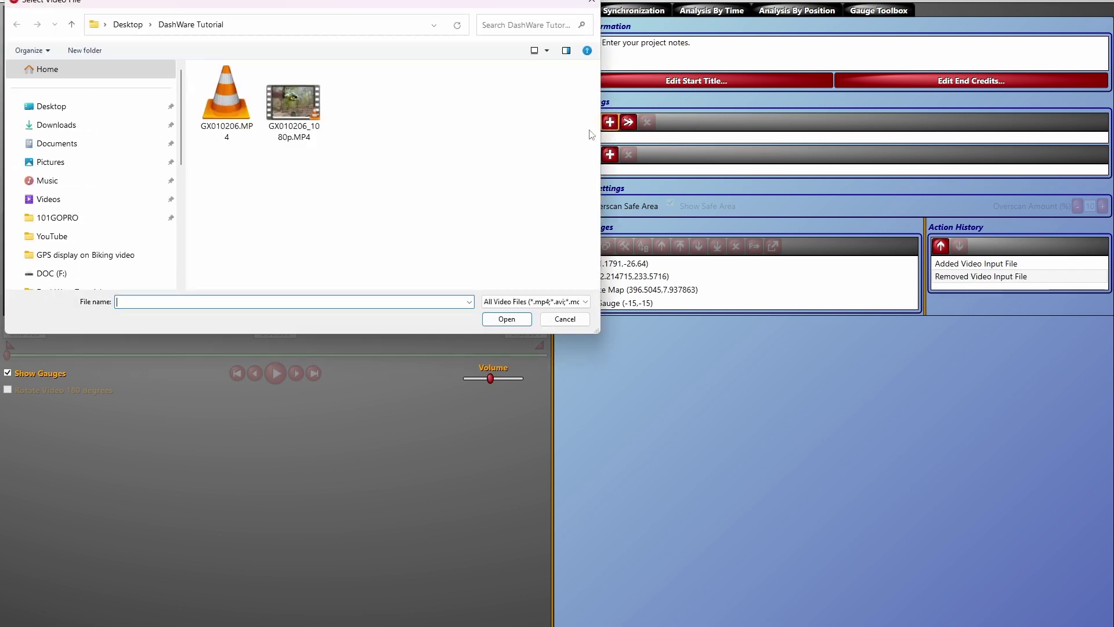
pyautogui.doubleClick(297, 101)
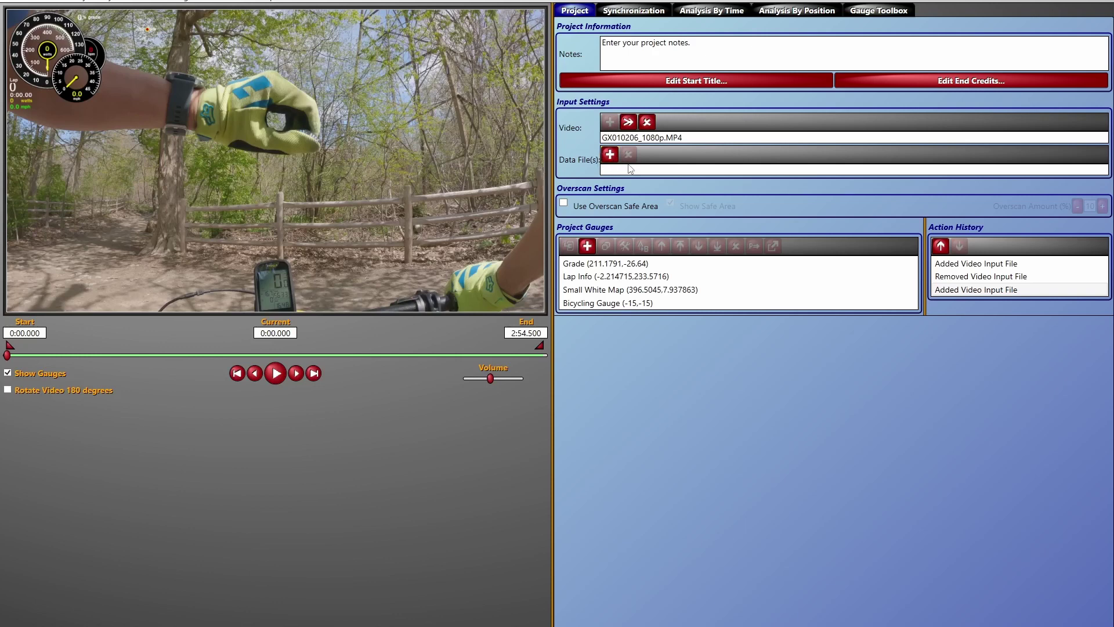
pyautogui.moveTo(53, 58); pyautogui.dragTo(412, 77)
# Step: Preview a short stretch of the video from about 0:45
pyautogui.click(144, 355)
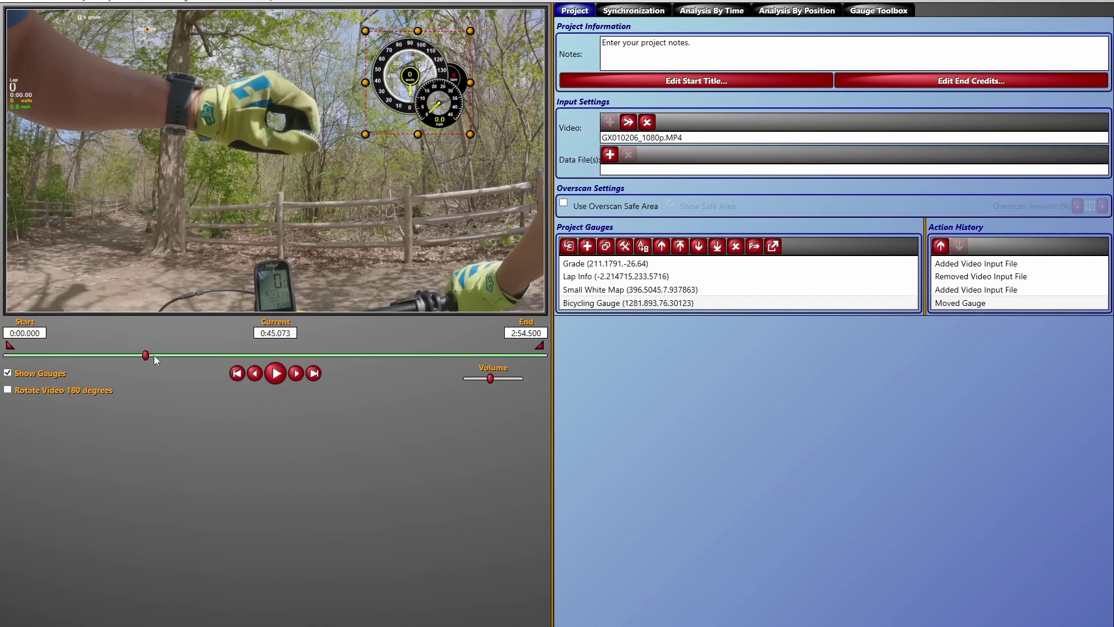
pyautogui.click(276, 374)
pyautogui.click(275, 373)
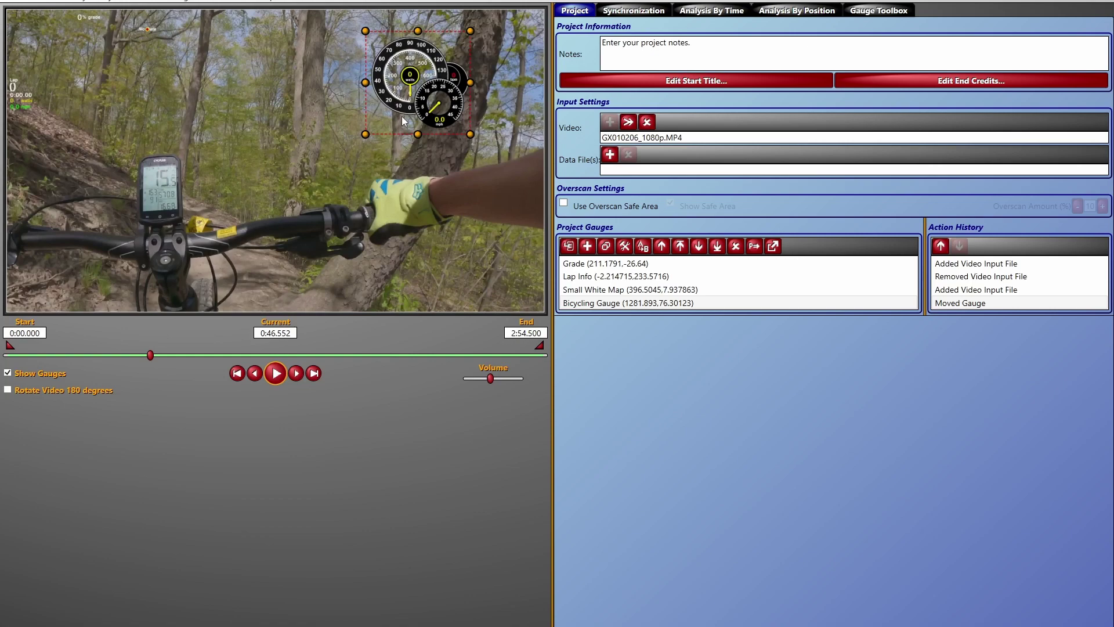
# Step: Save the DashWare project
pyautogui.click(30, 1)
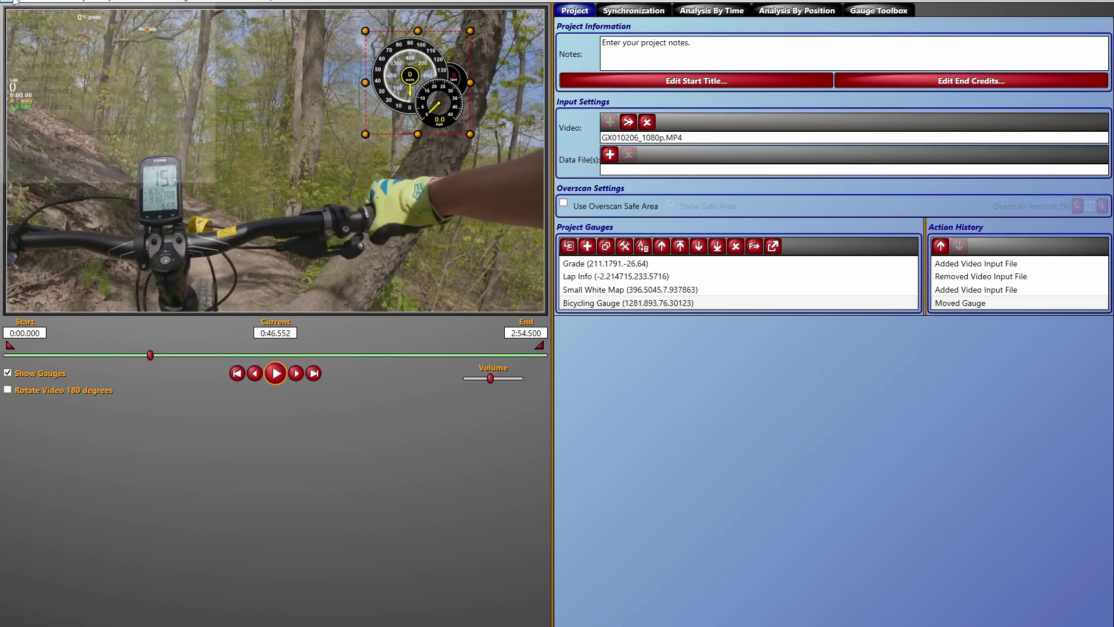
pyautogui.moveTo(11, 2)
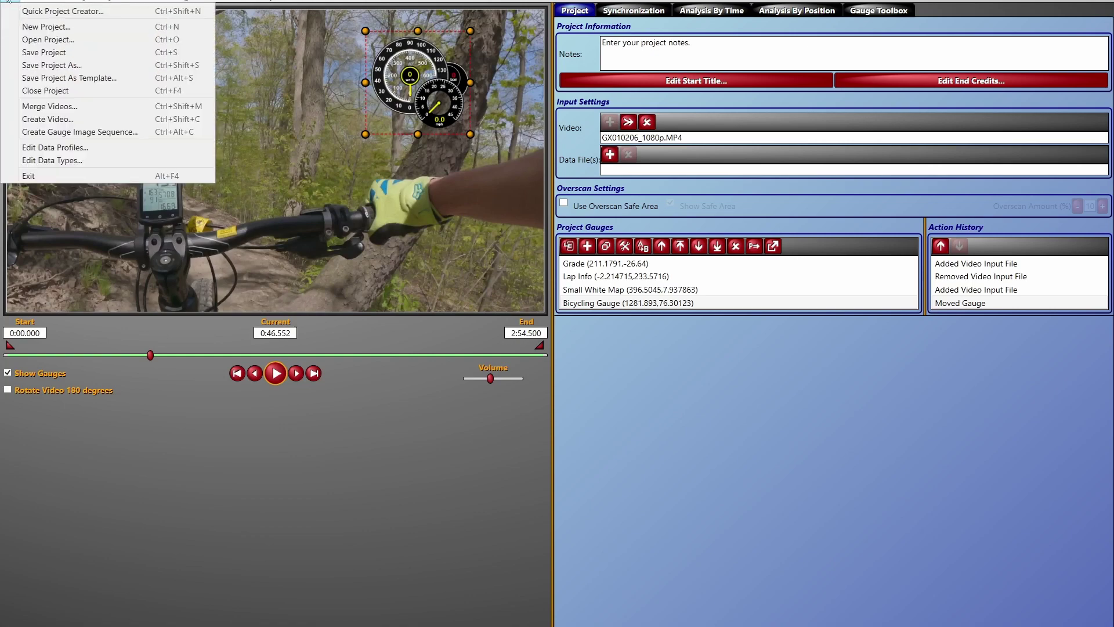
pyautogui.click(46, 61)
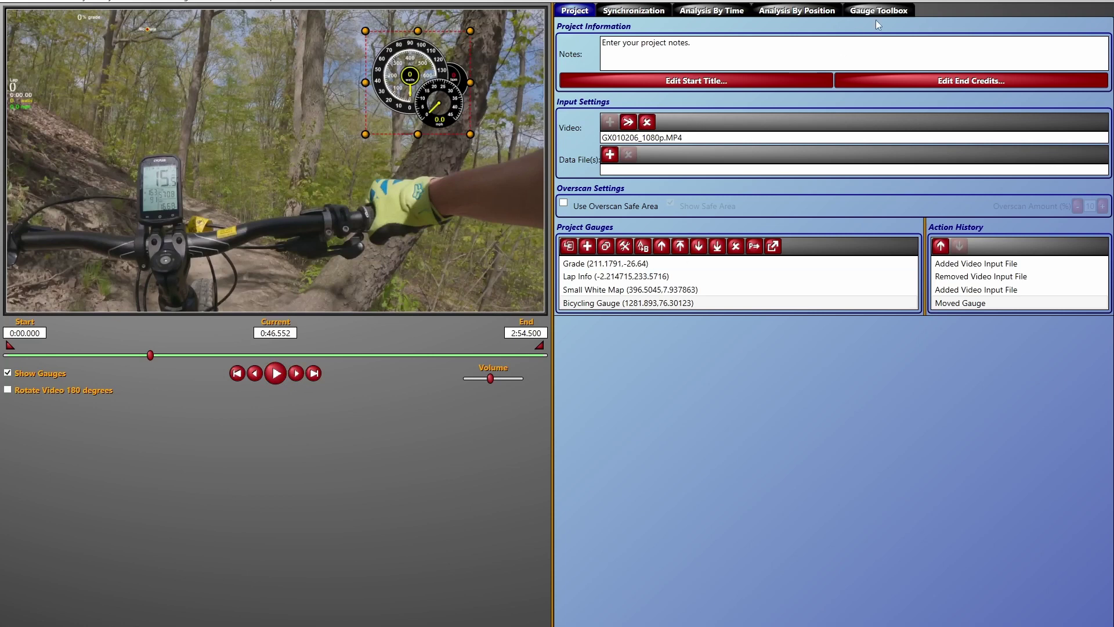
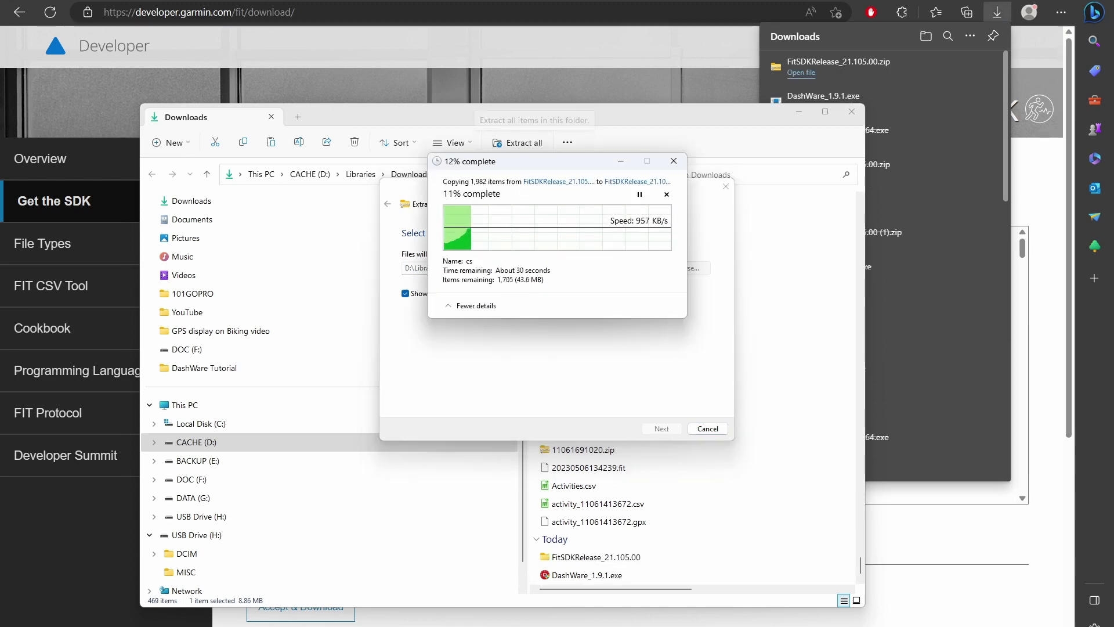
# Step: On Garmin's FIT SDK site, open the guide for using FIT CSV Tool on Windows and download Java through its Java Runtime Environment 8 link
pyautogui.click(365, 54)
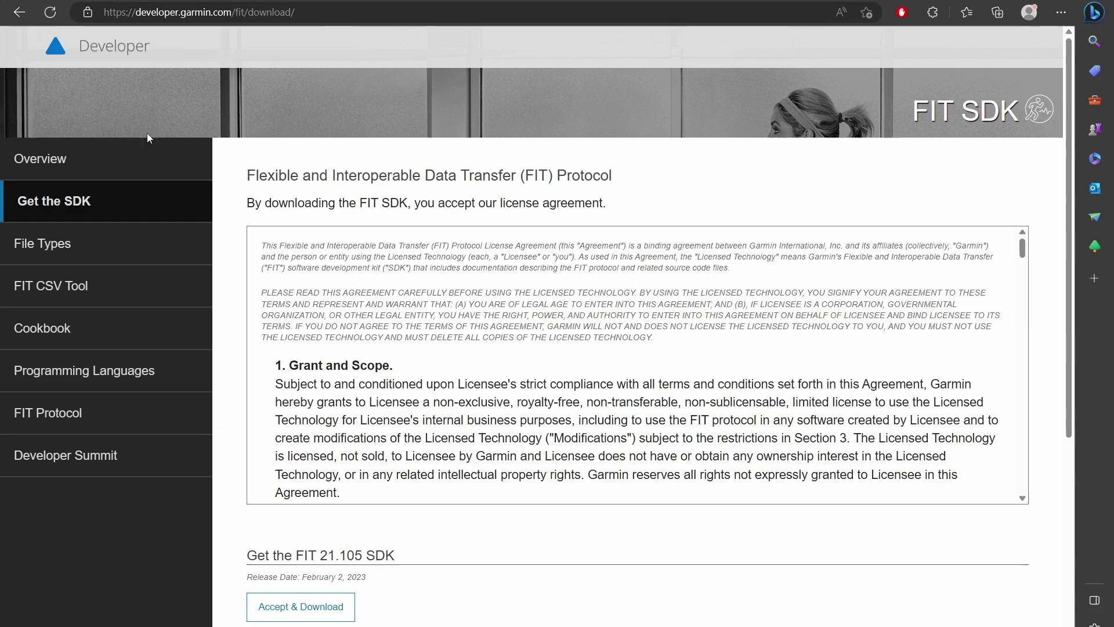
pyautogui.click(81, 286)
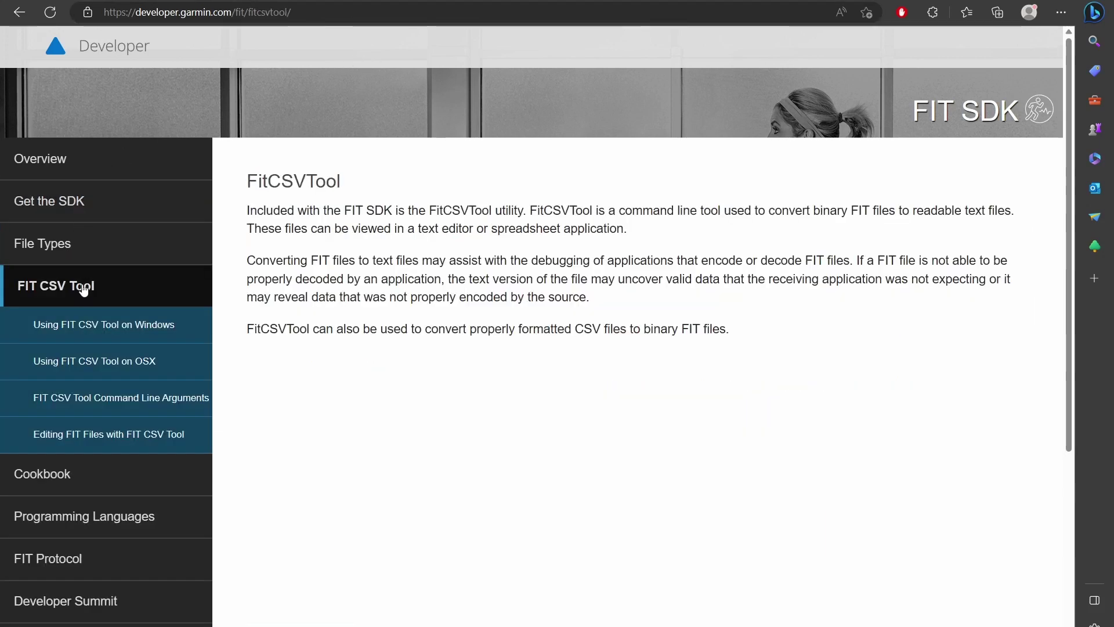
pyautogui.click(93, 324)
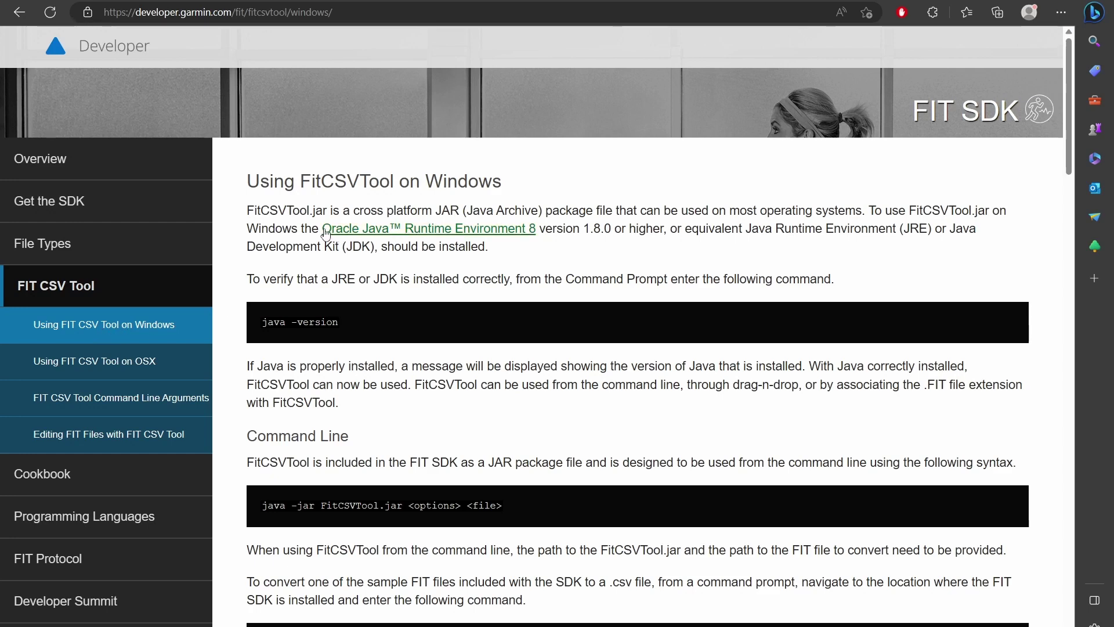
pyautogui.click(461, 231)
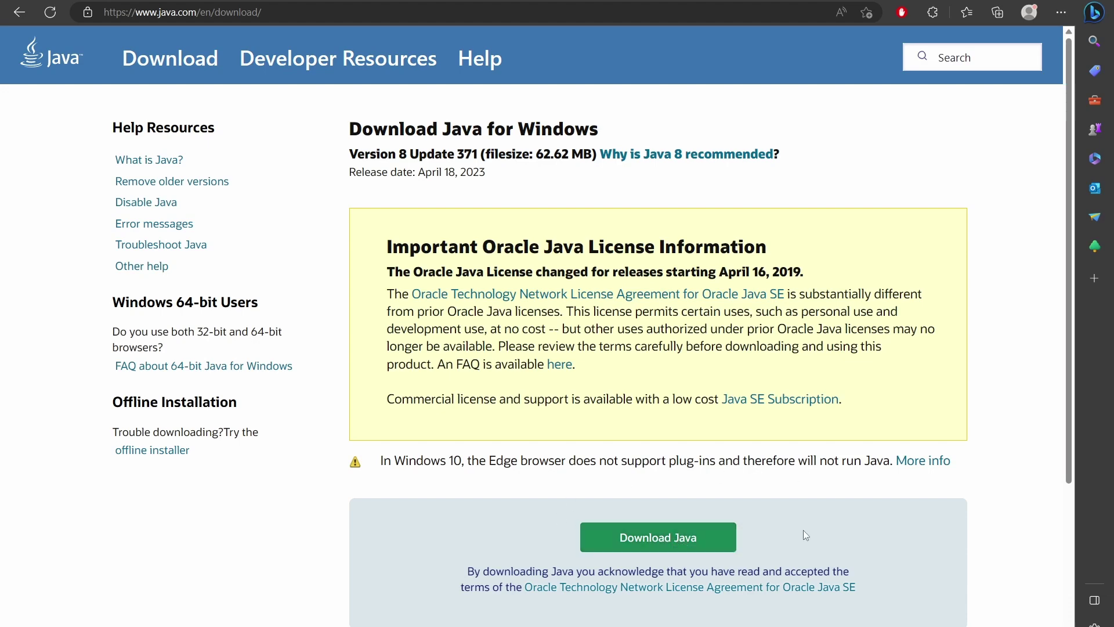
pyautogui.click(652, 538)
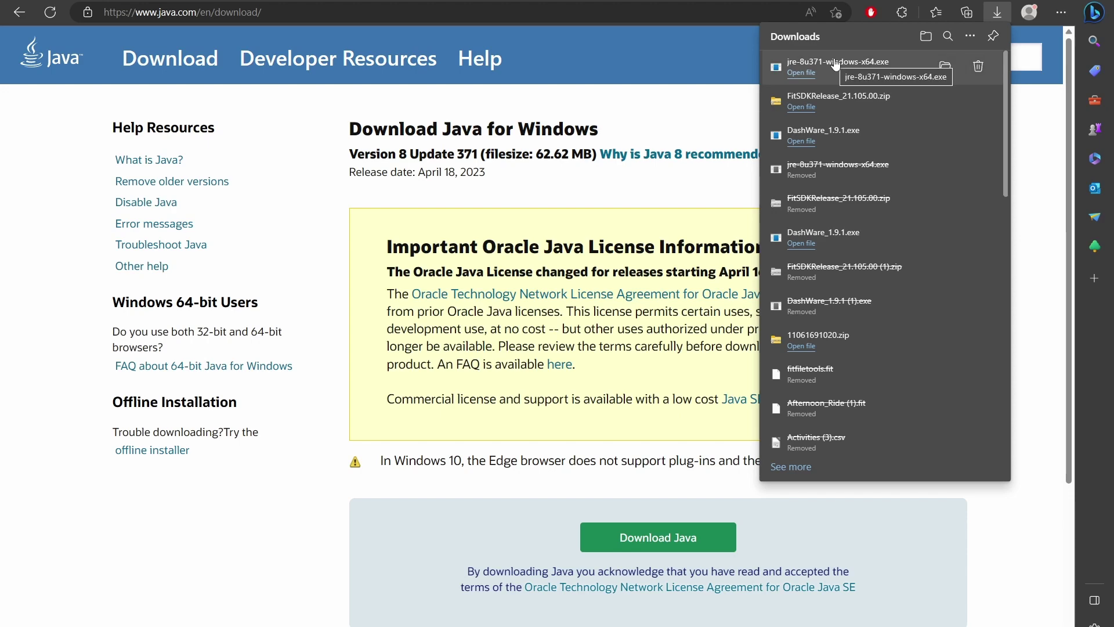
# Step: Switch to Command Prompt, check the Java installation with "java -version", and close the window
pyautogui.press('super')
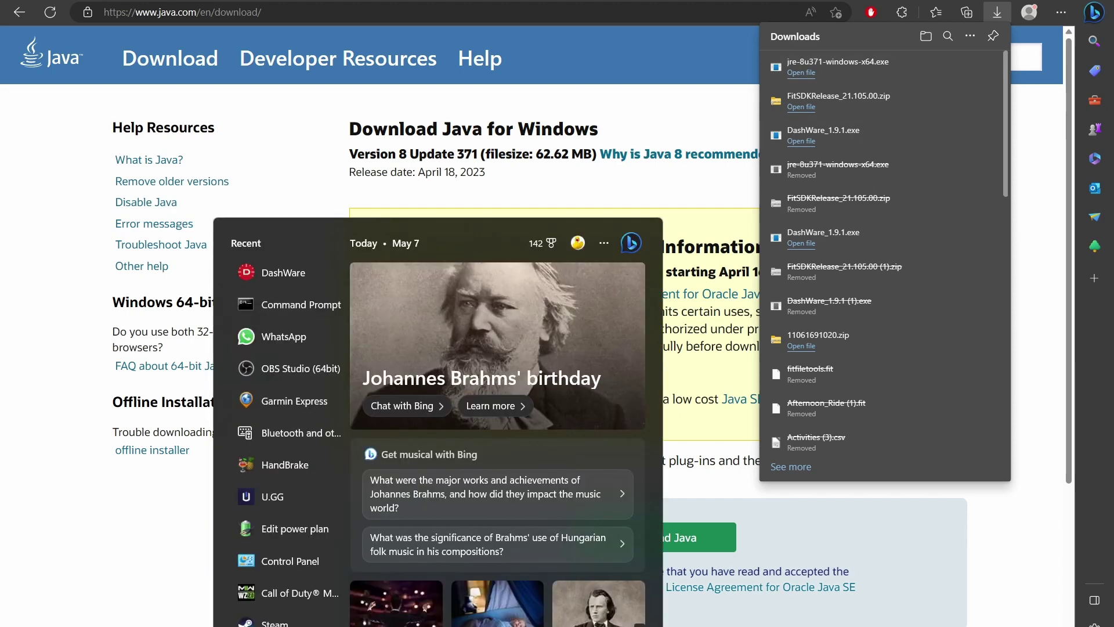
pyautogui.write('cm')
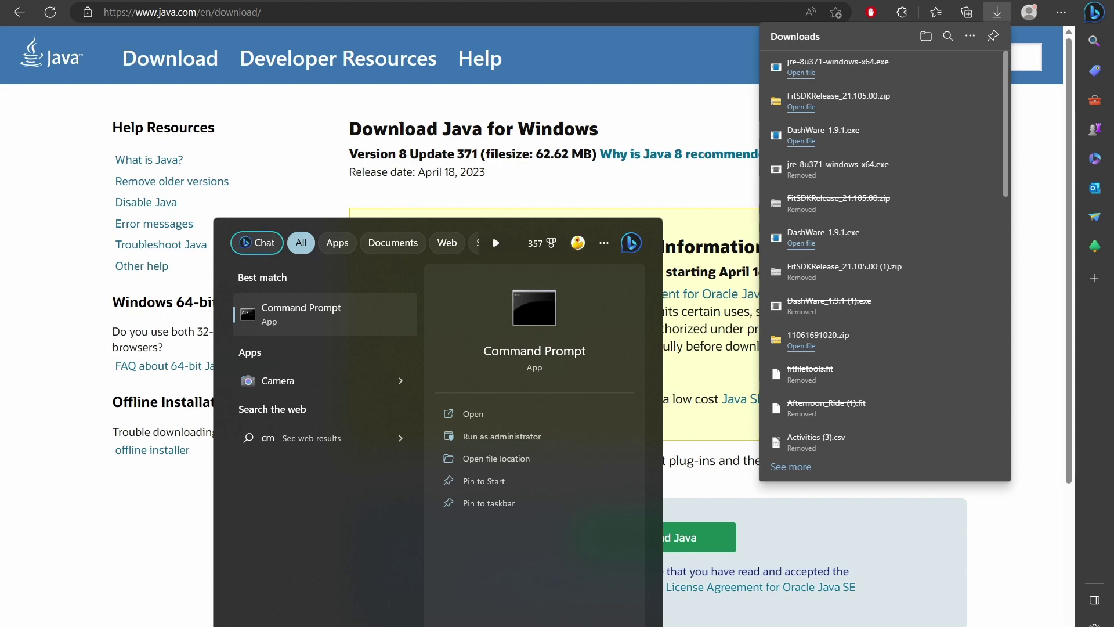
pyautogui.click(346, 319)
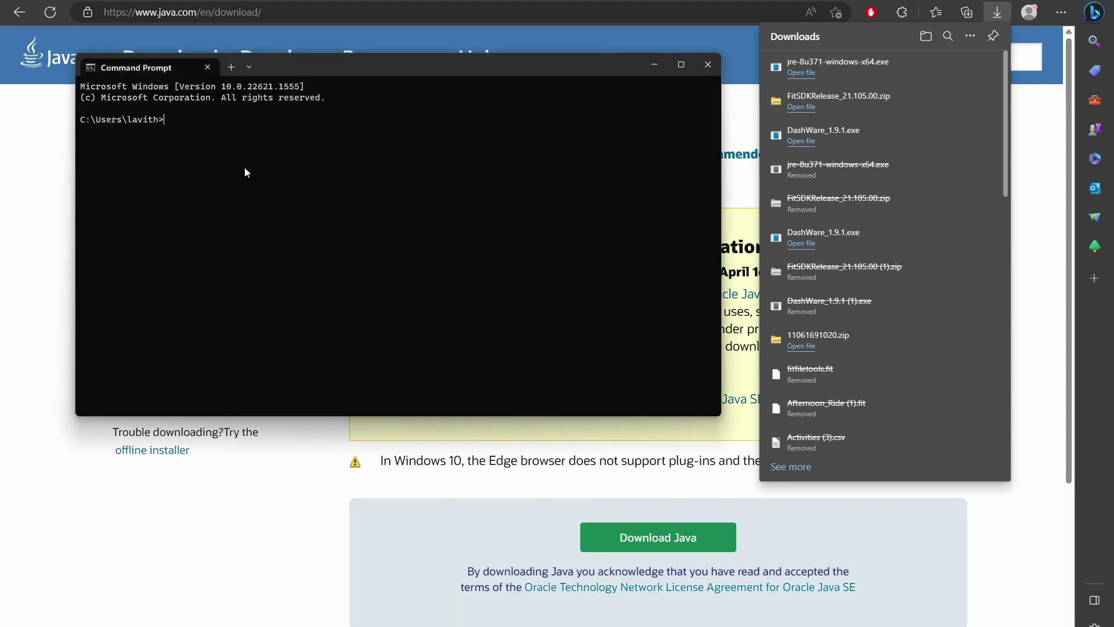
pyautogui.write('java -v')
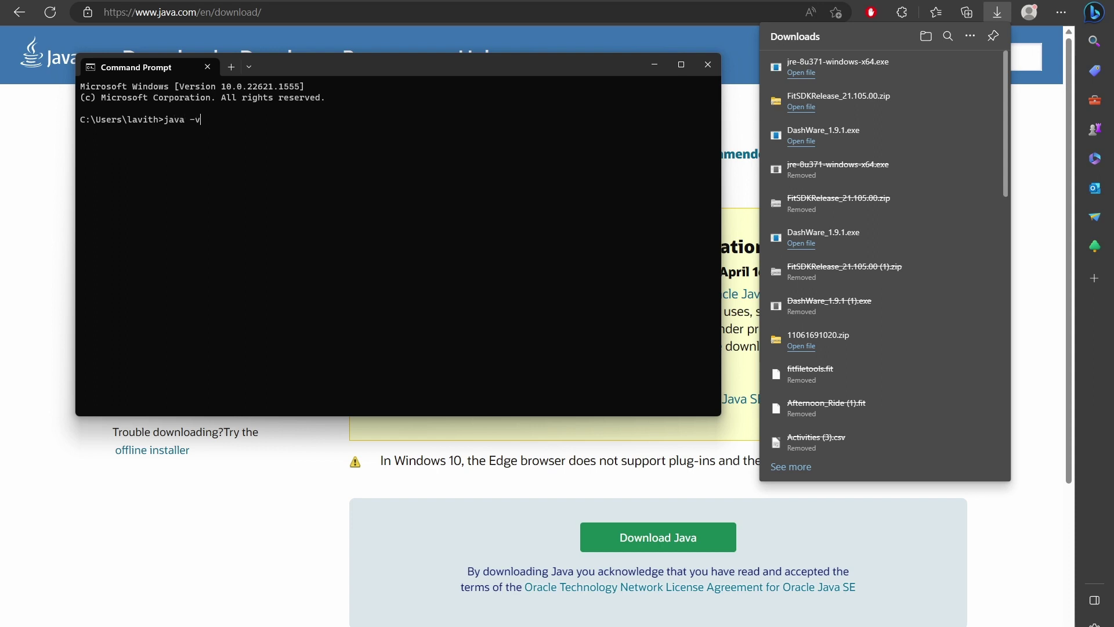
pyautogui.write('ersion')
pyautogui.press('Return')
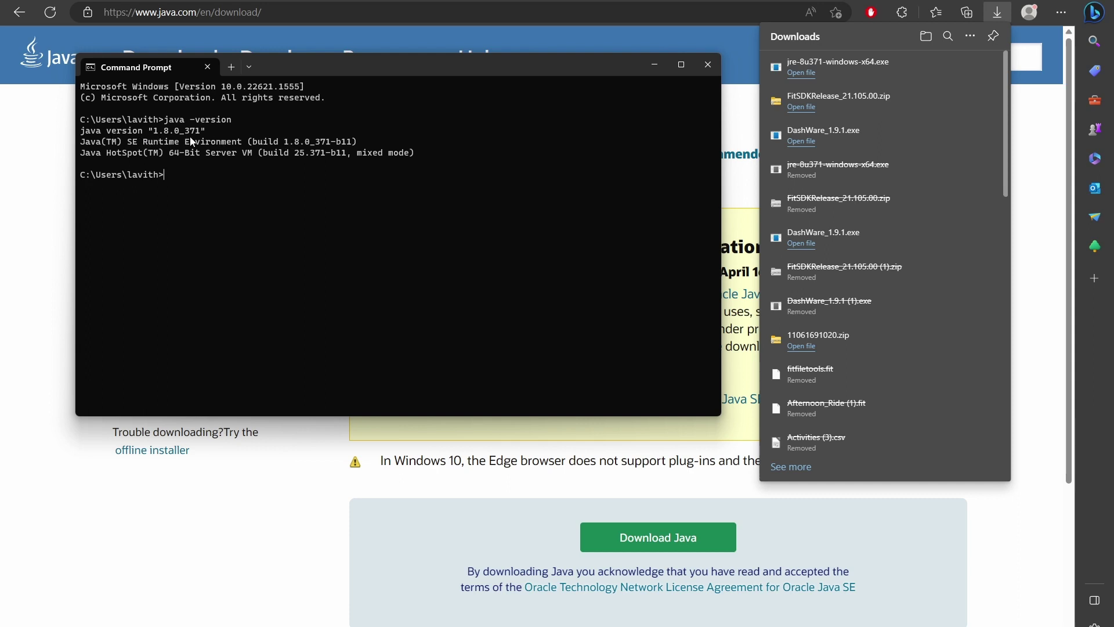
pyautogui.click(708, 64)
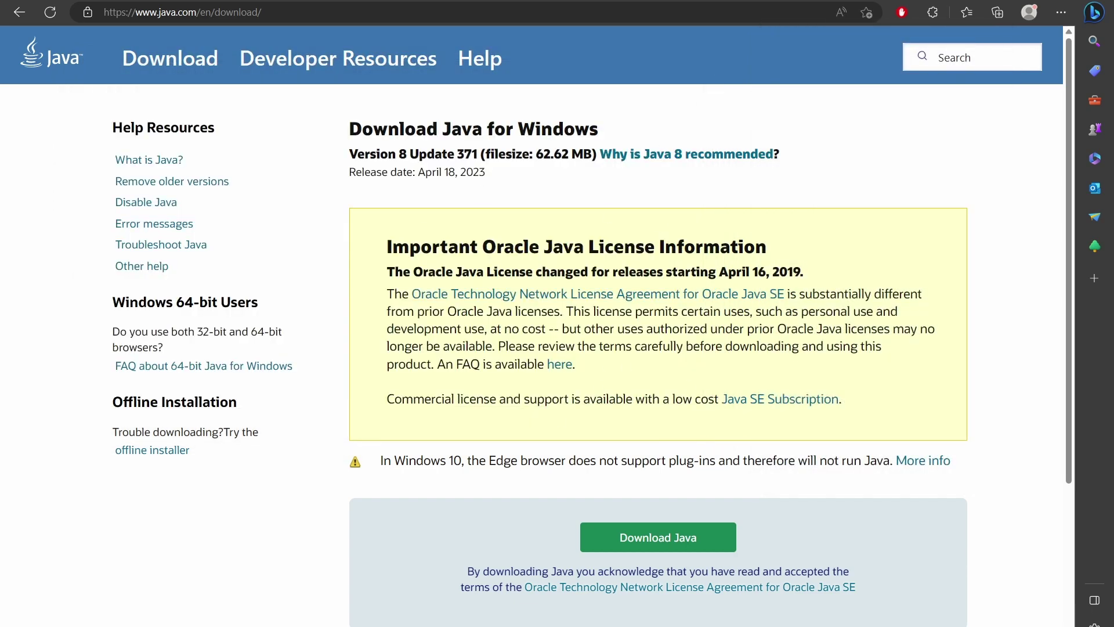
# Step: Return to Garmin's FitCSVTool on Windows guide and review the java -version check and the command-line syntax for converting FIT files
pyautogui.hotkey('alt', 'Left')
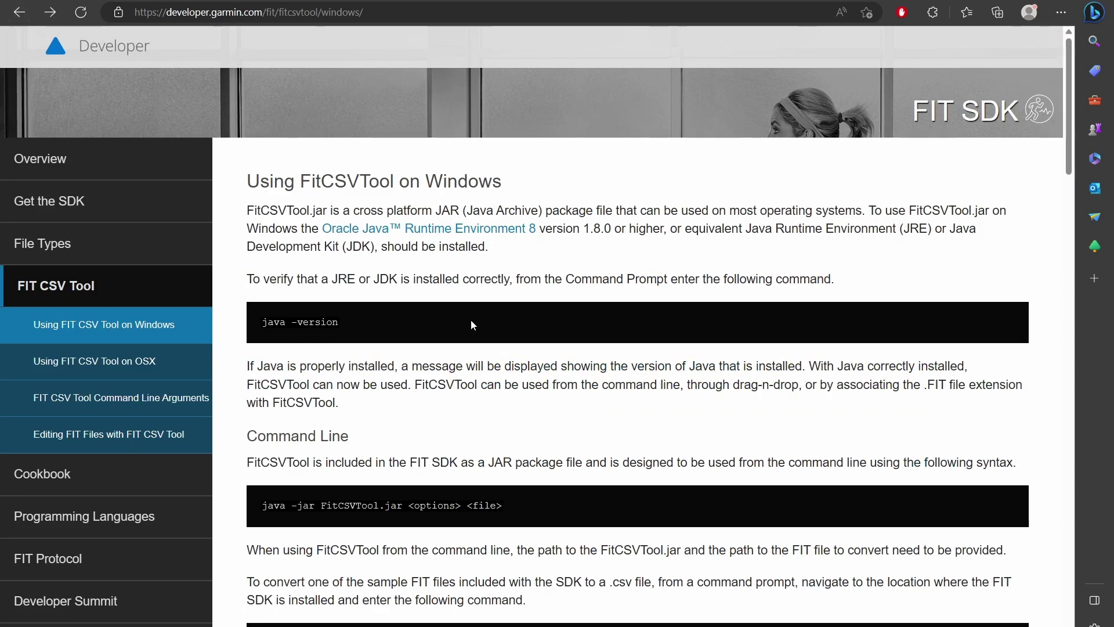
pyautogui.moveTo(263, 322); pyautogui.dragTo(483, 328)
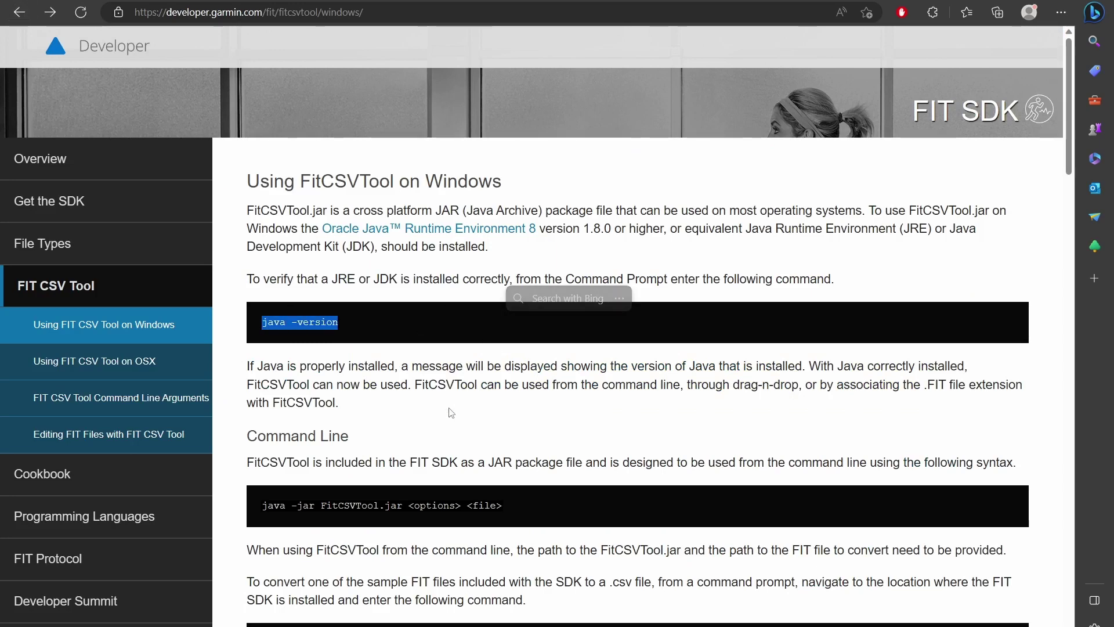
pyautogui.scroll(-3, 450, 408)
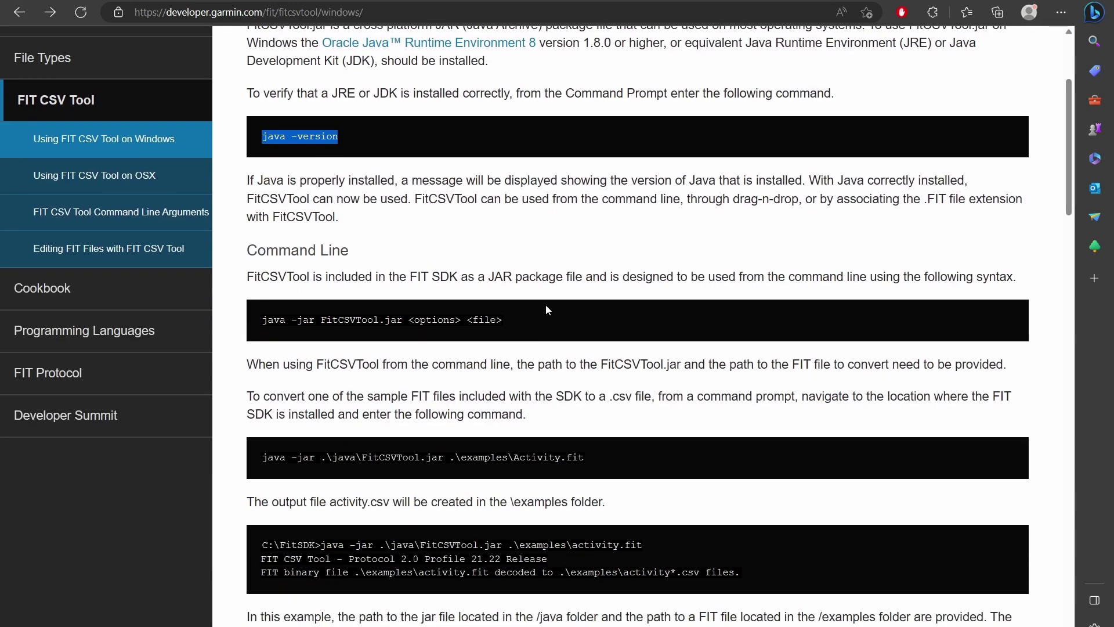
# Step: Switch to File Explorer, go to the Downloads folder, and cut the extracted FitSDKRelease_21.105.00 folder
pyautogui.press('super')
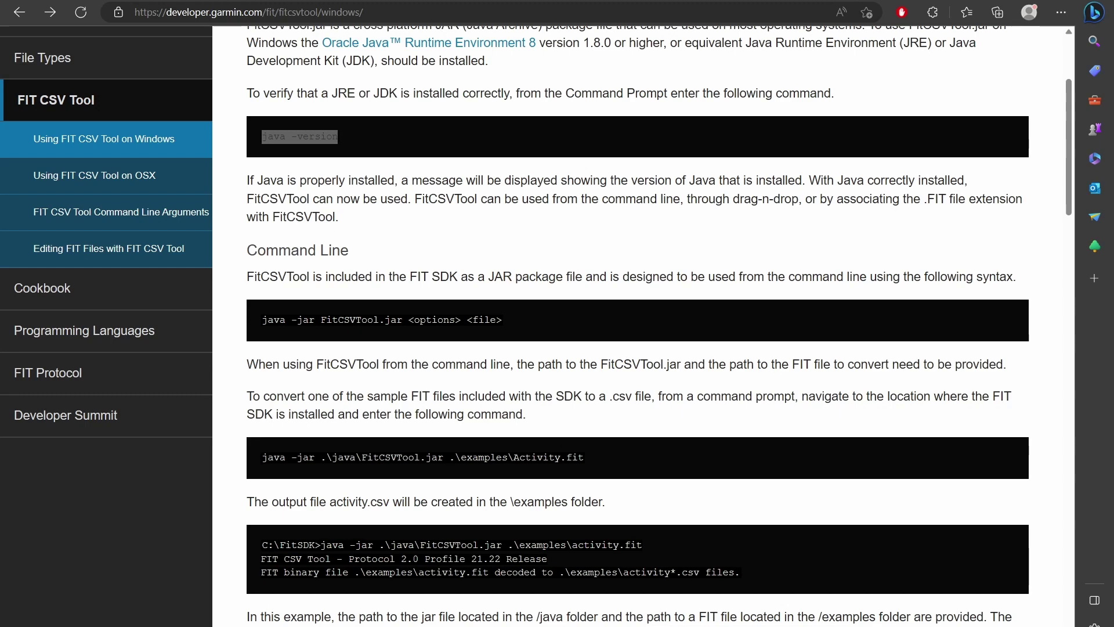
pyautogui.click(493, 608)
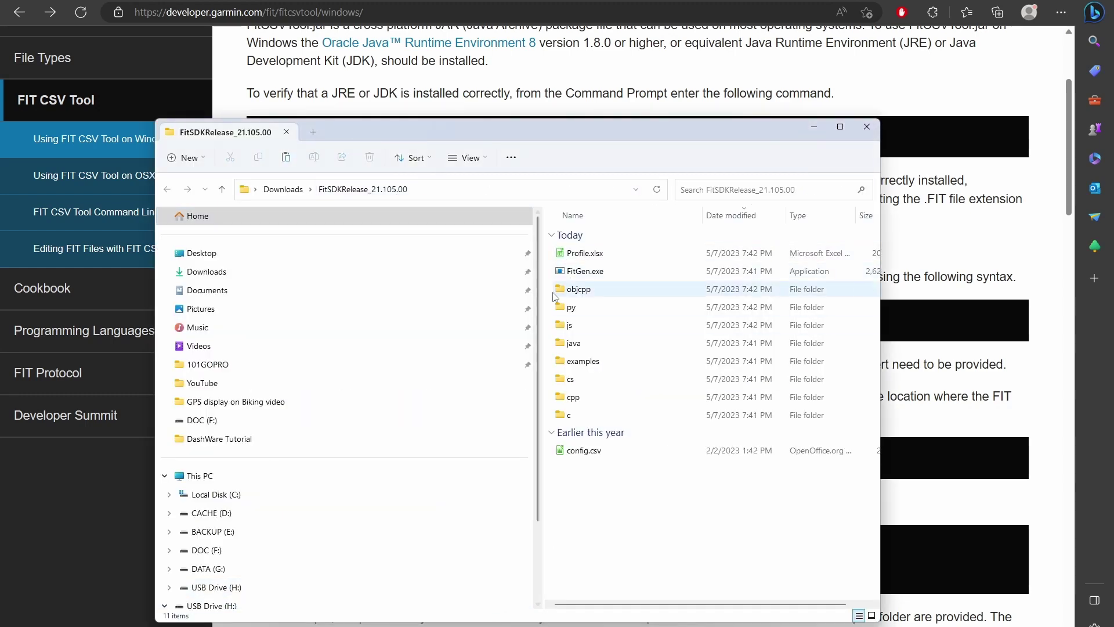
pyautogui.click(235, 272)
pyautogui.doubleClick(620, 255)
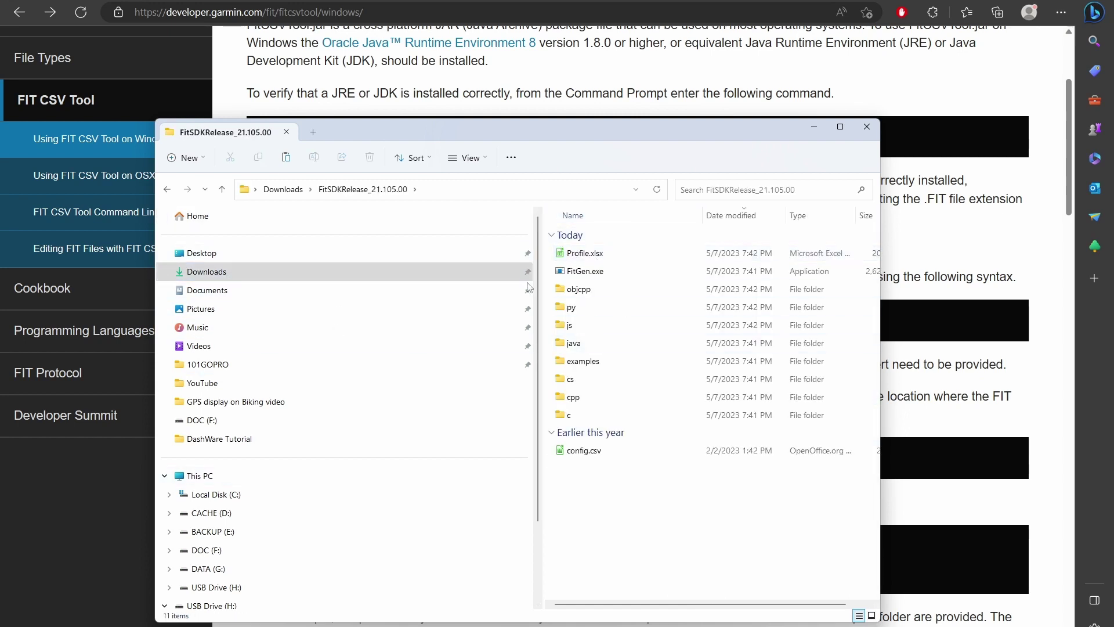
pyautogui.click(226, 272)
pyautogui.rightClick(617, 257)
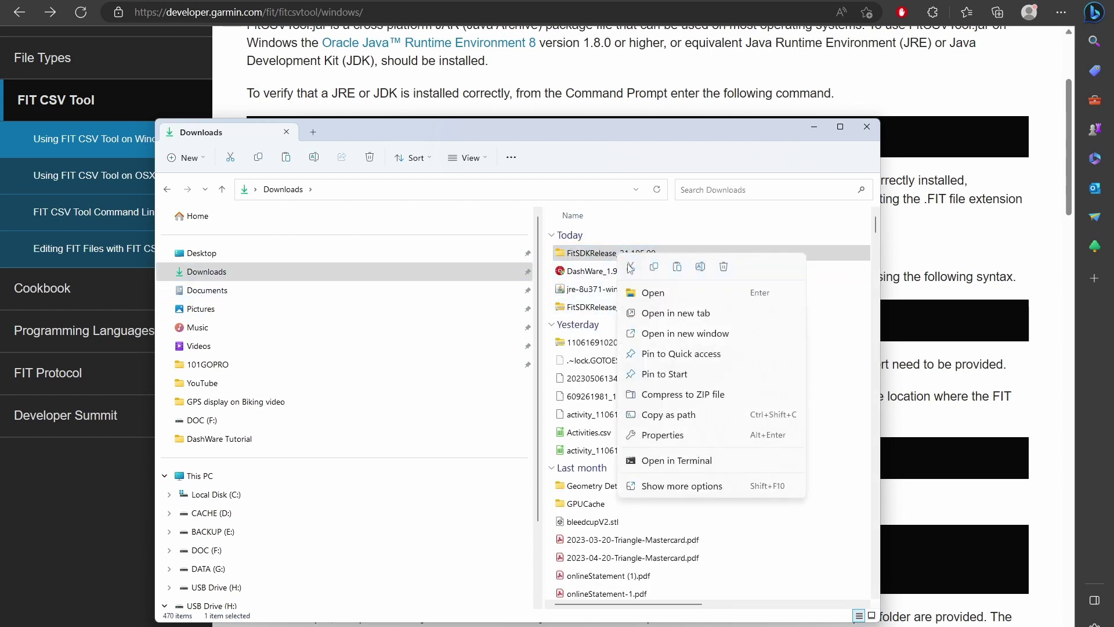
pyautogui.click(631, 271)
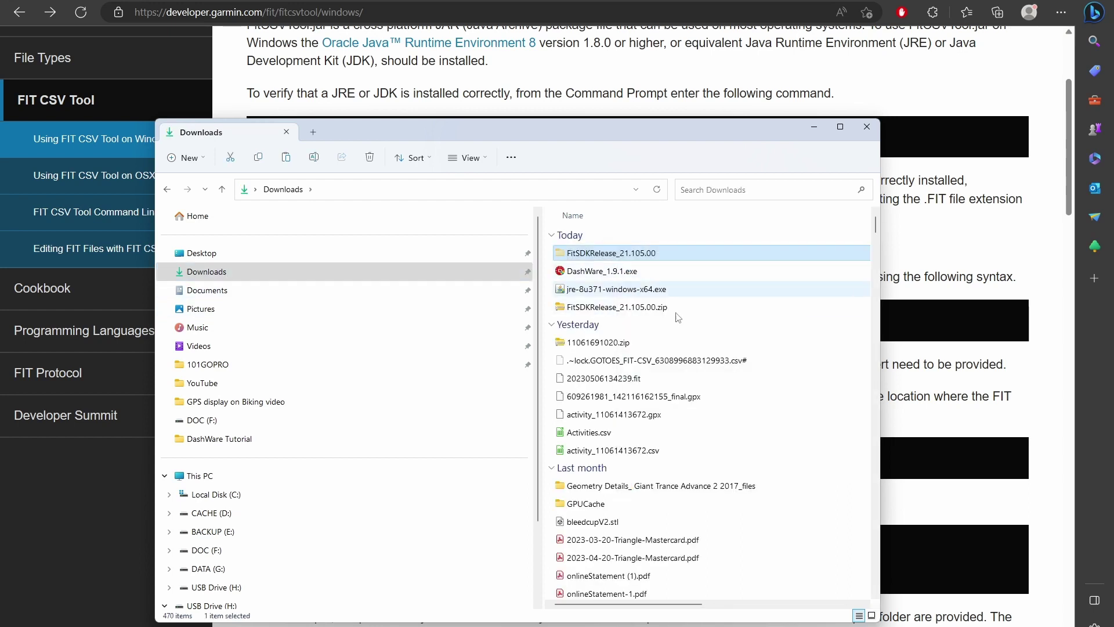
# Step: Browse to C:\Program Files (x86)\FitSDKRelease_21.105.00 and open its java folder
pyautogui.click(254, 496)
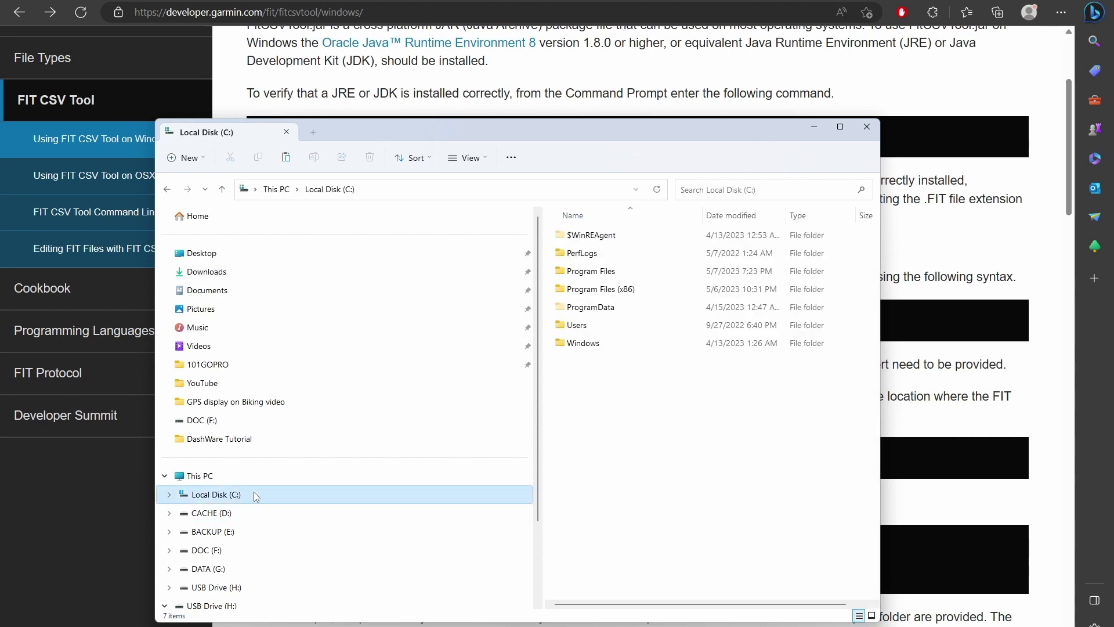
pyautogui.doubleClick(629, 289)
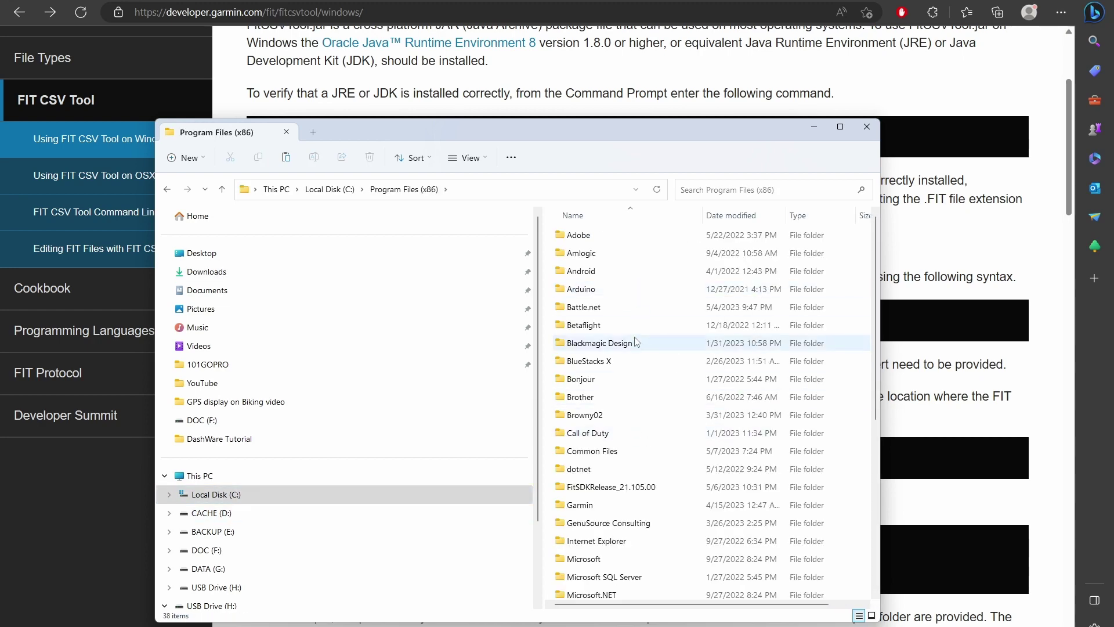
pyautogui.scroll(-3, 623, 342)
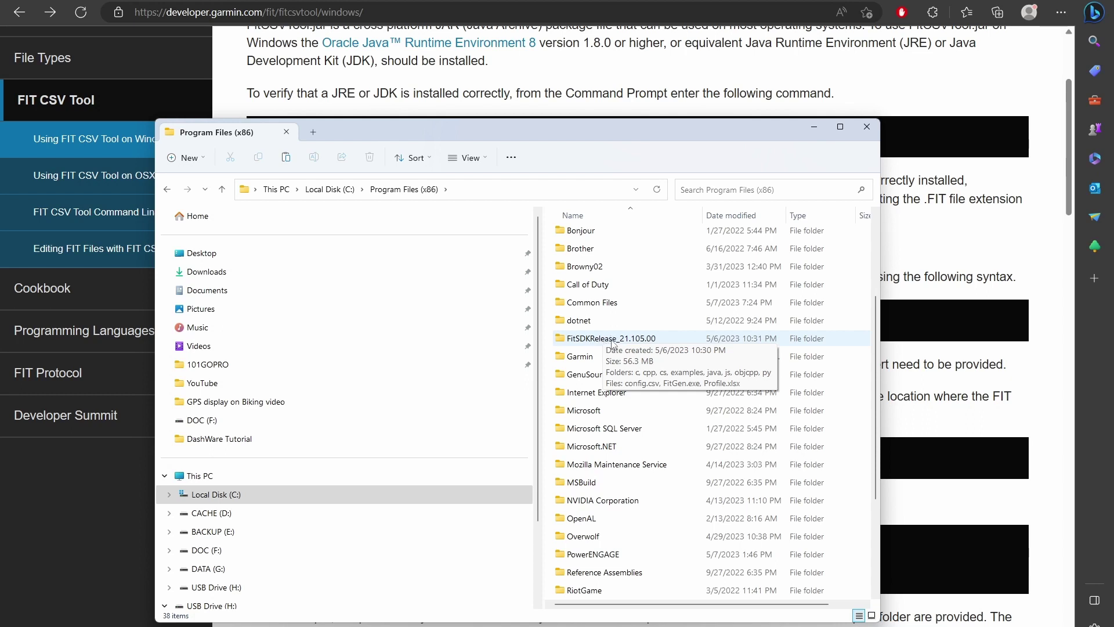
pyautogui.click(472, 189)
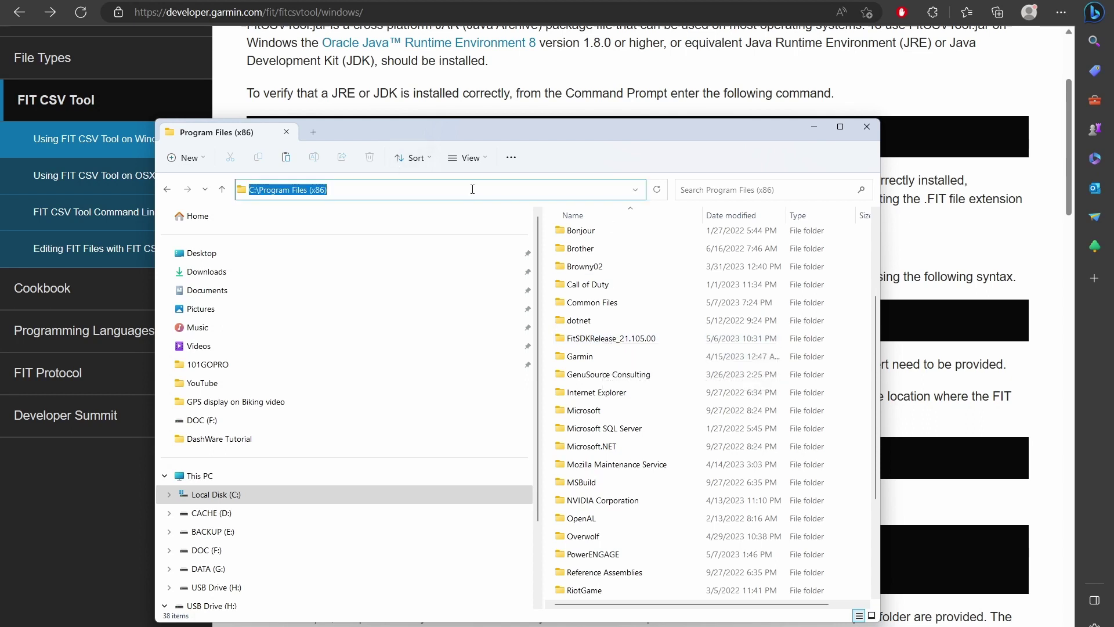
pyautogui.click(618, 341)
pyautogui.doubleClick(618, 341)
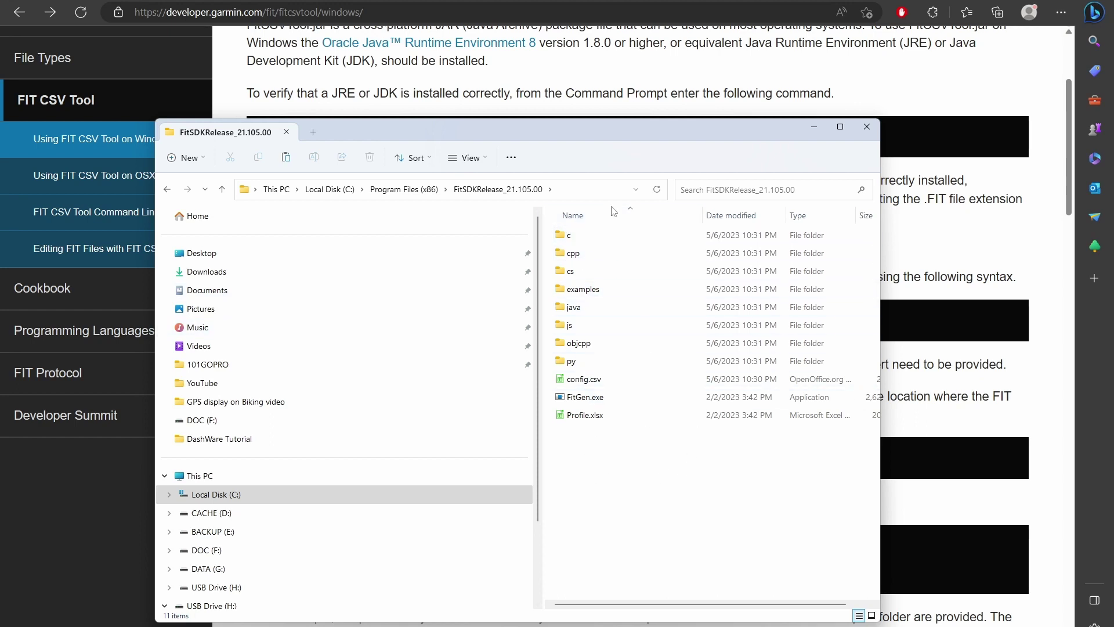
pyautogui.click(578, 311)
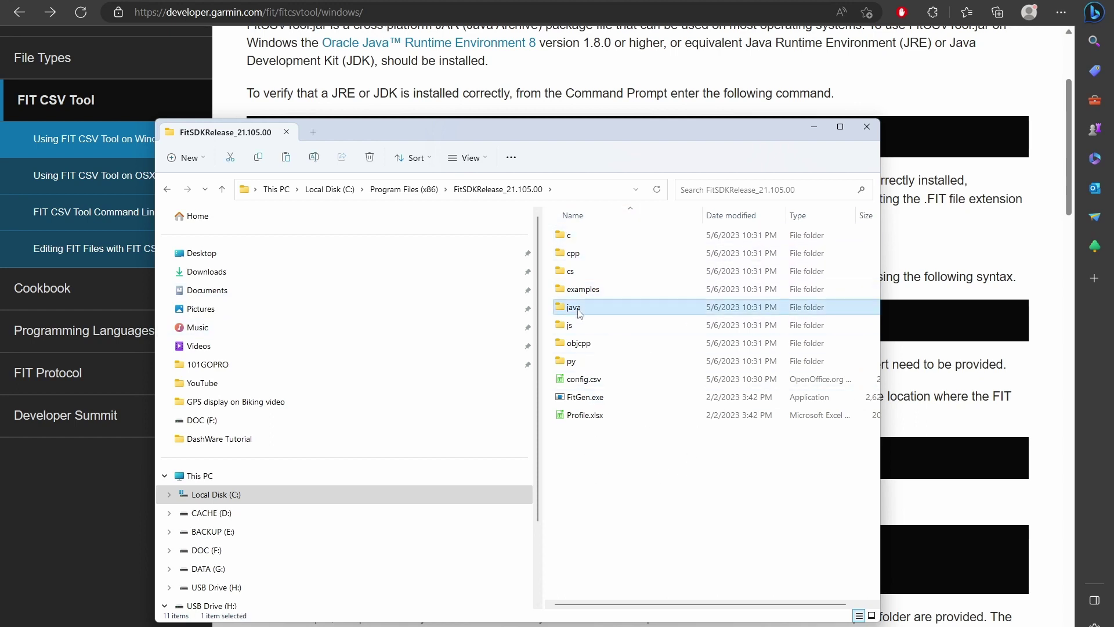
pyautogui.doubleClick(579, 312)
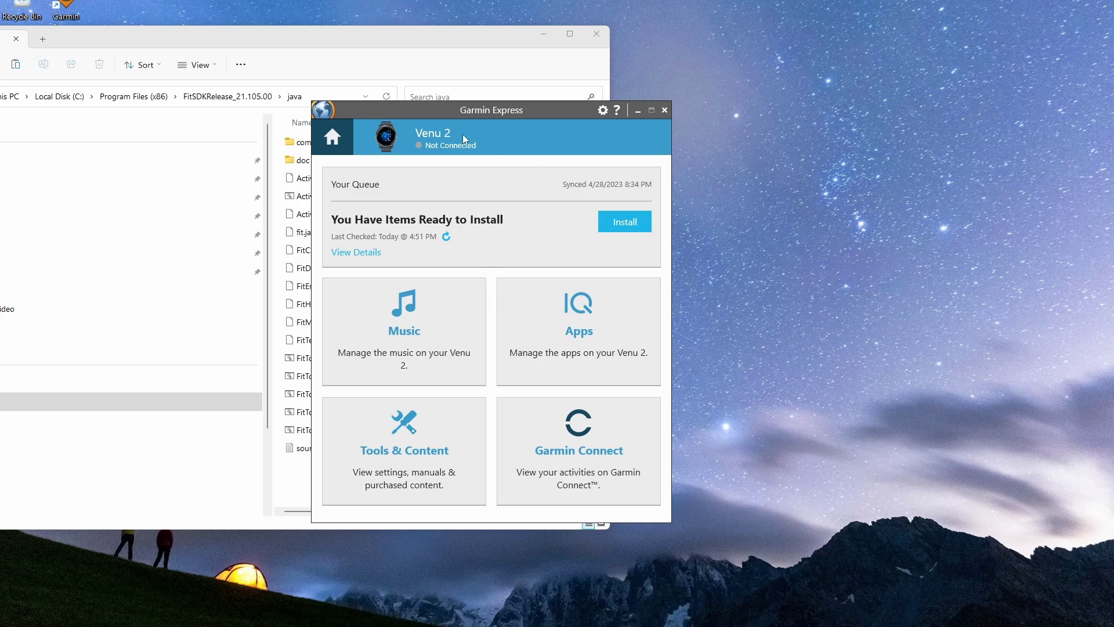
# Step: From Garmin Express, launch Garmin Connect in a maximized browser window, list all activities, and open the May 6 Toronto Cycling ride
pyautogui.click(579, 441)
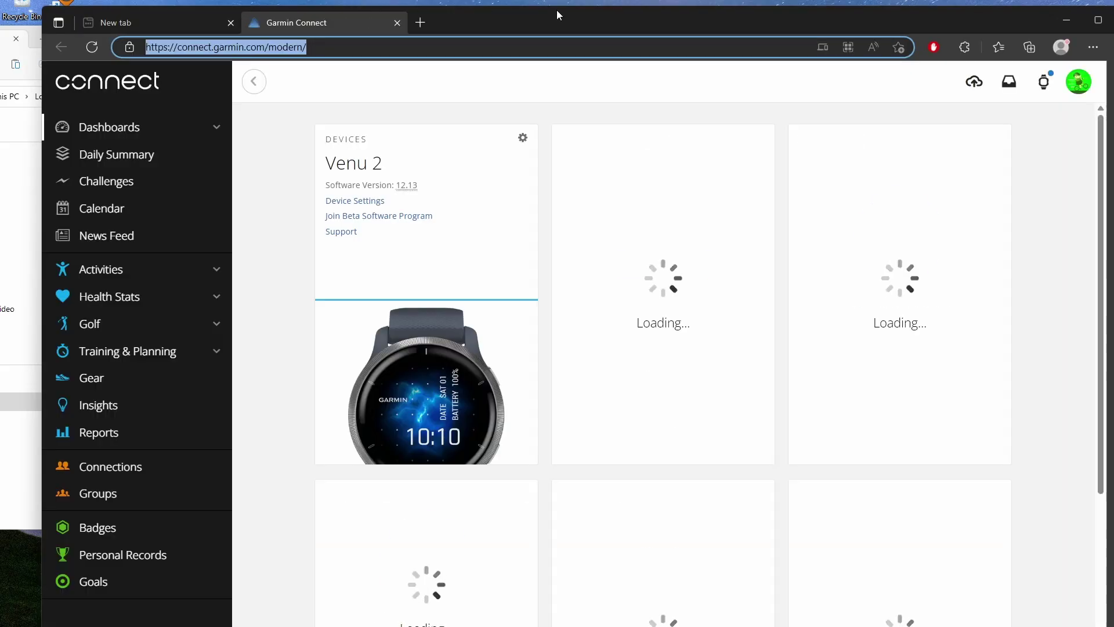
pyautogui.doubleClick(555, 8)
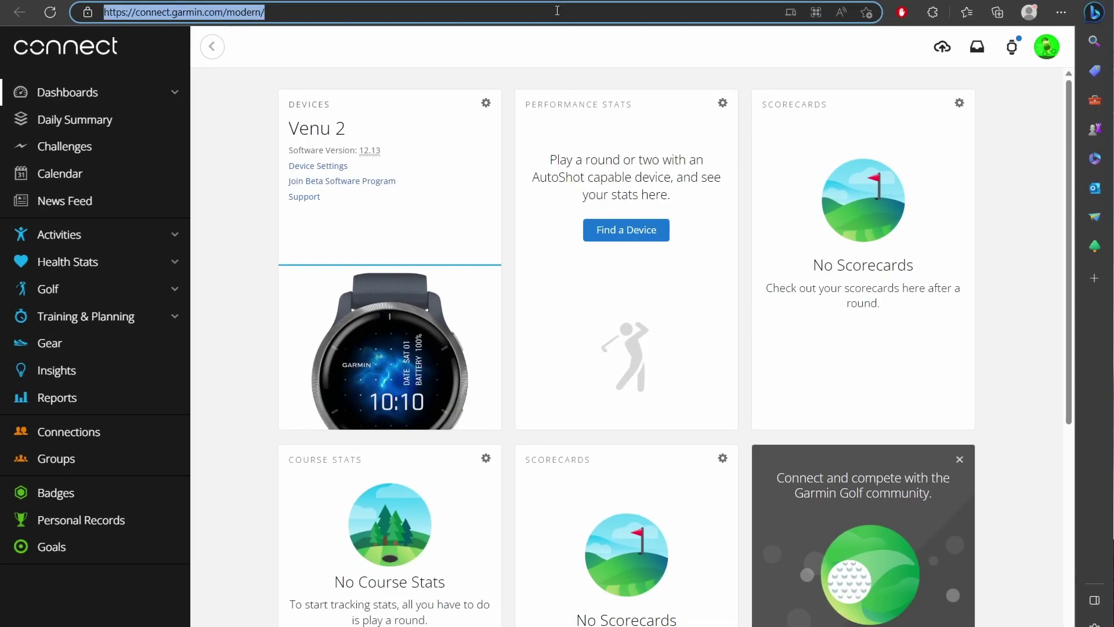
pyautogui.click(75, 235)
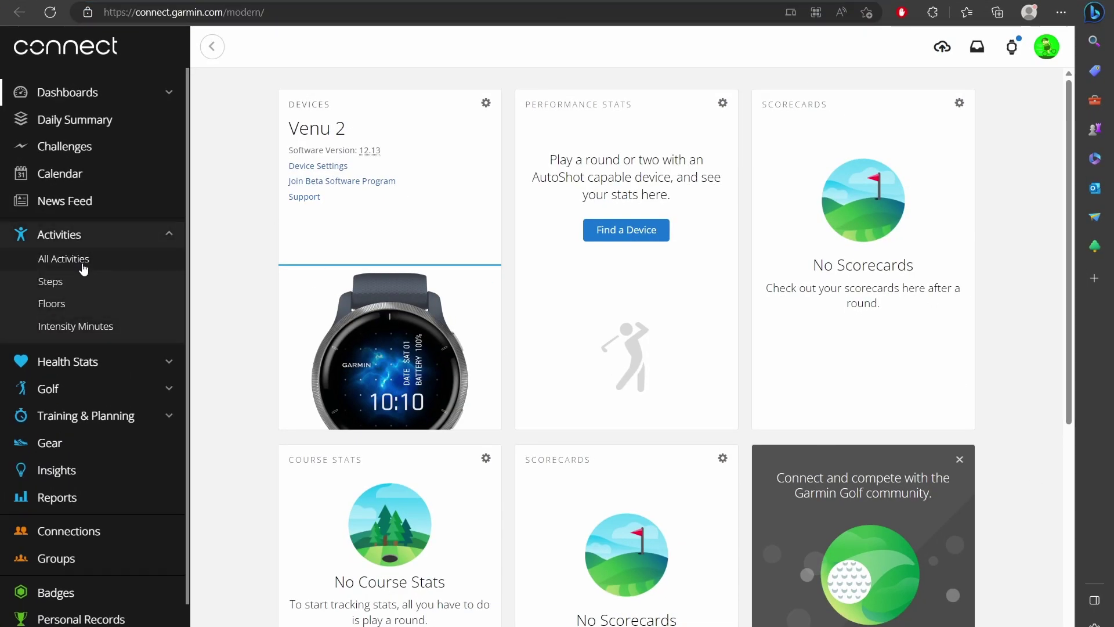
pyautogui.click(81, 261)
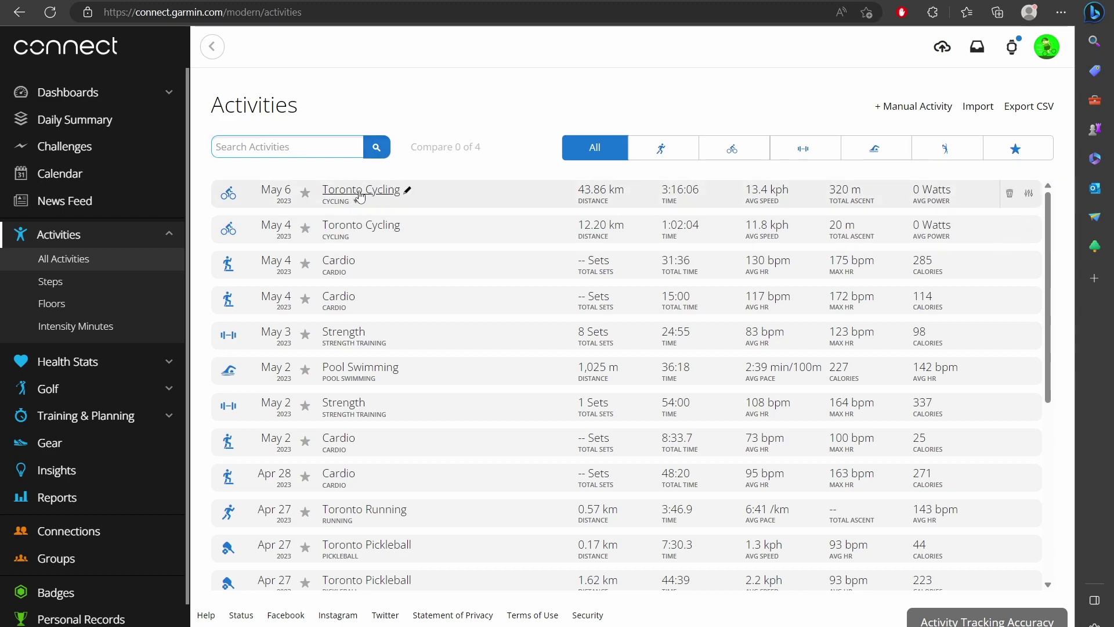
pyautogui.click(389, 196)
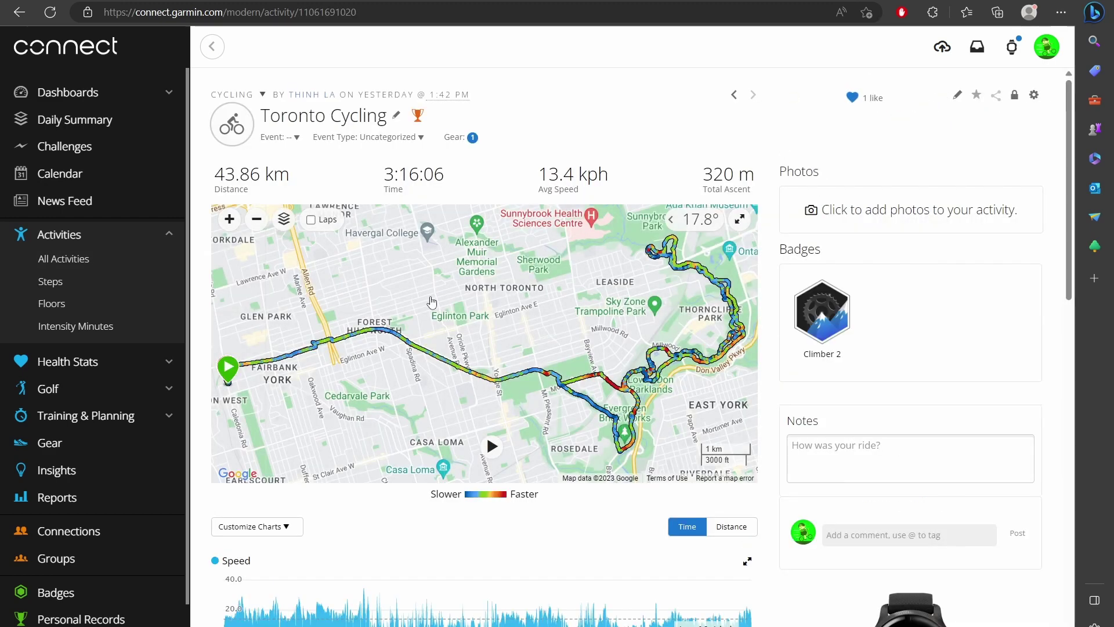
pyautogui.moveTo(569, 291); pyautogui.dragTo(499, 280)
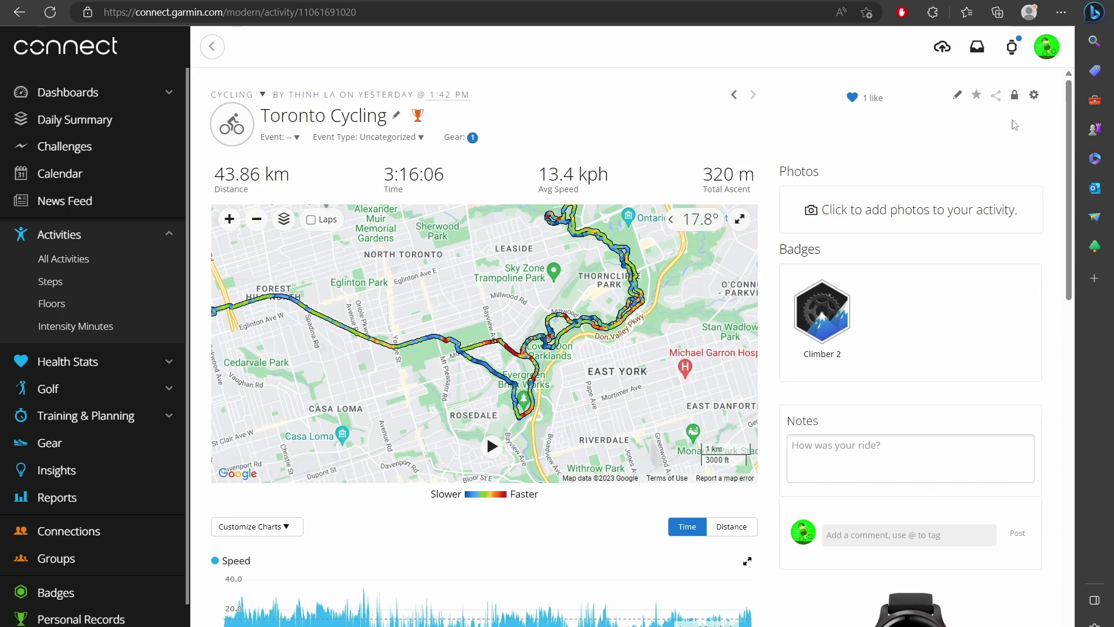
# Step: Export the ride's original file from Garmin Connect and show the downloaded ZIP in its folder
pyautogui.click(1033, 96)
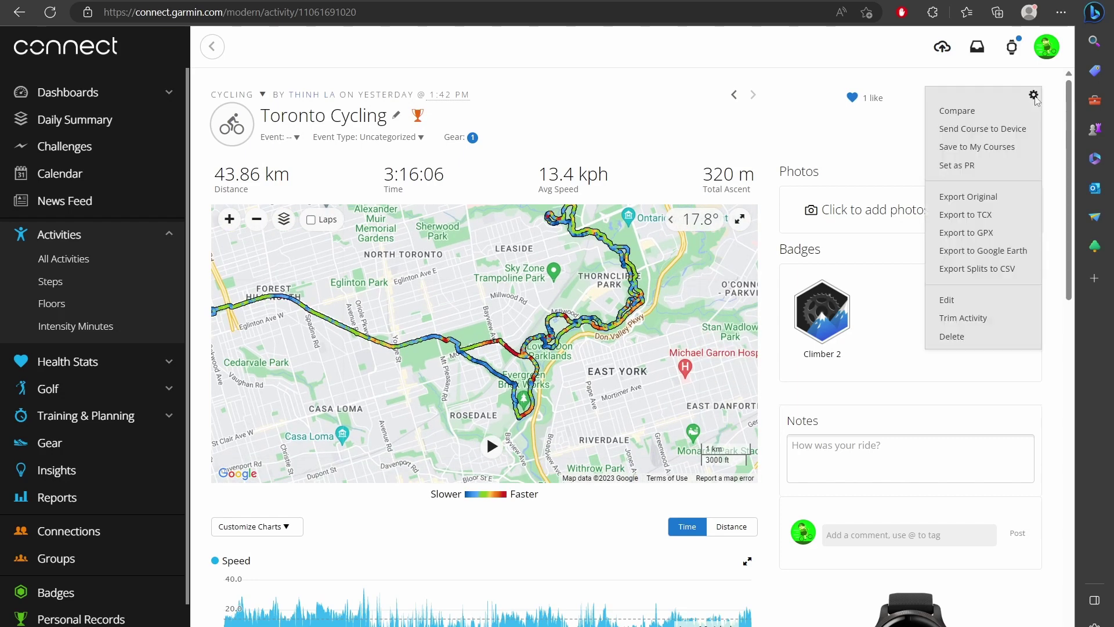
pyautogui.click(973, 198)
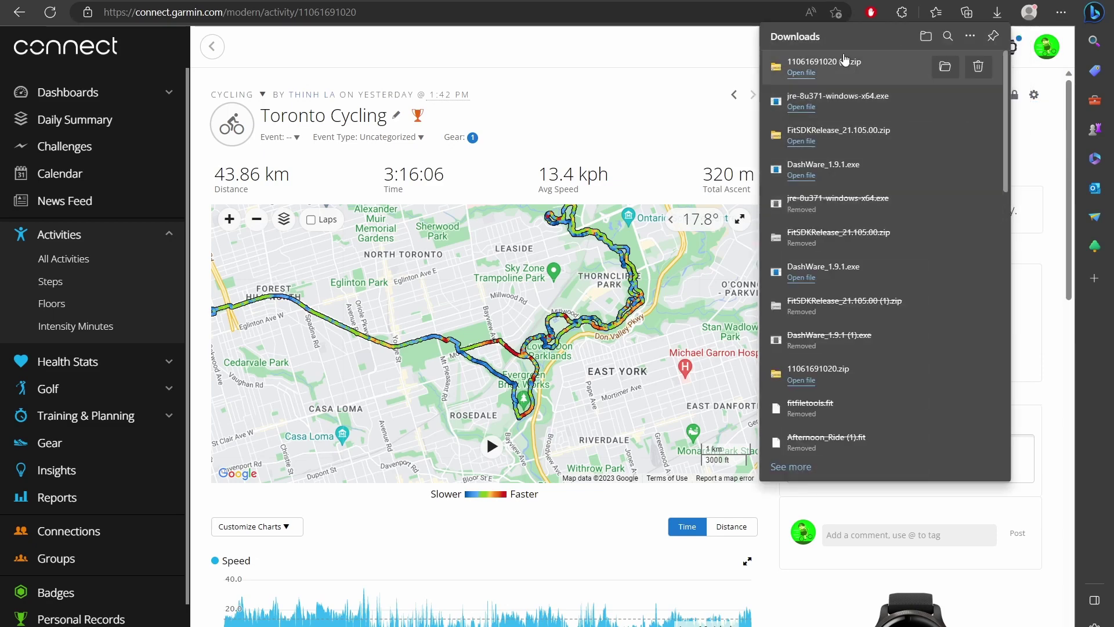
pyautogui.click(945, 68)
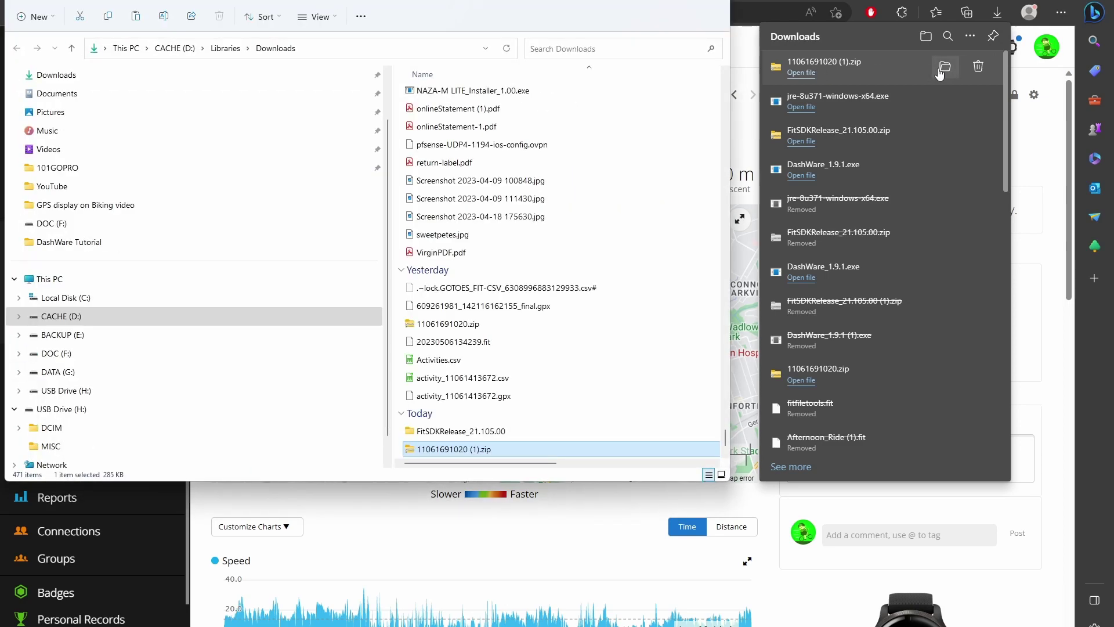
# Step: Extract the downloaded activity ZIP to its default folder in Downloads, showing the extracted files when complete
pyautogui.rightClick(484, 456)
pyautogui.moveTo(571, 233)
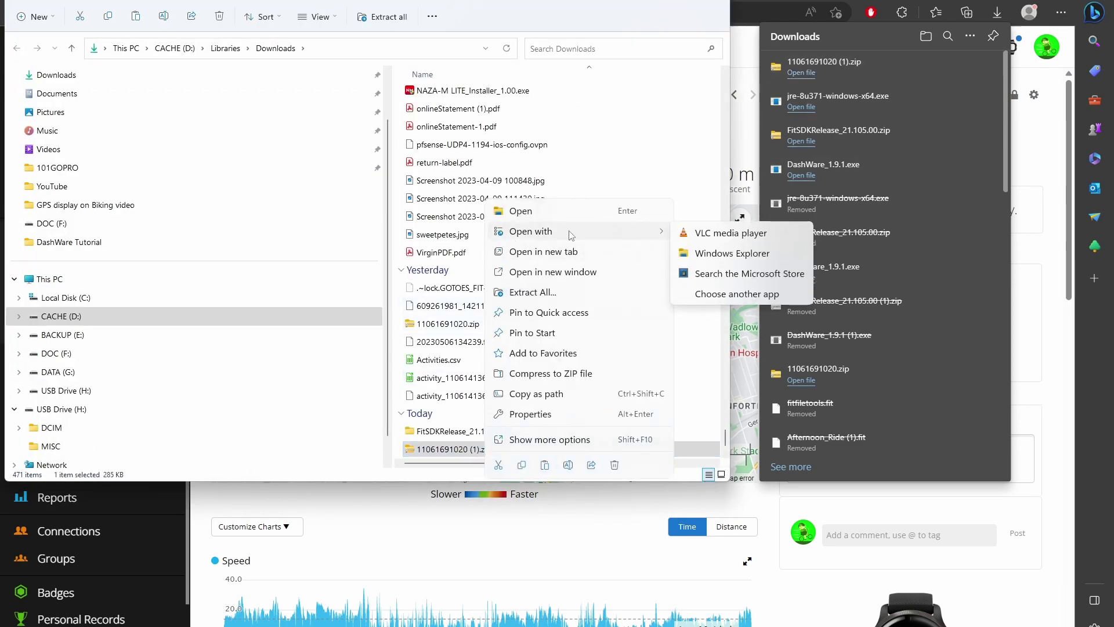
pyautogui.click(549, 293)
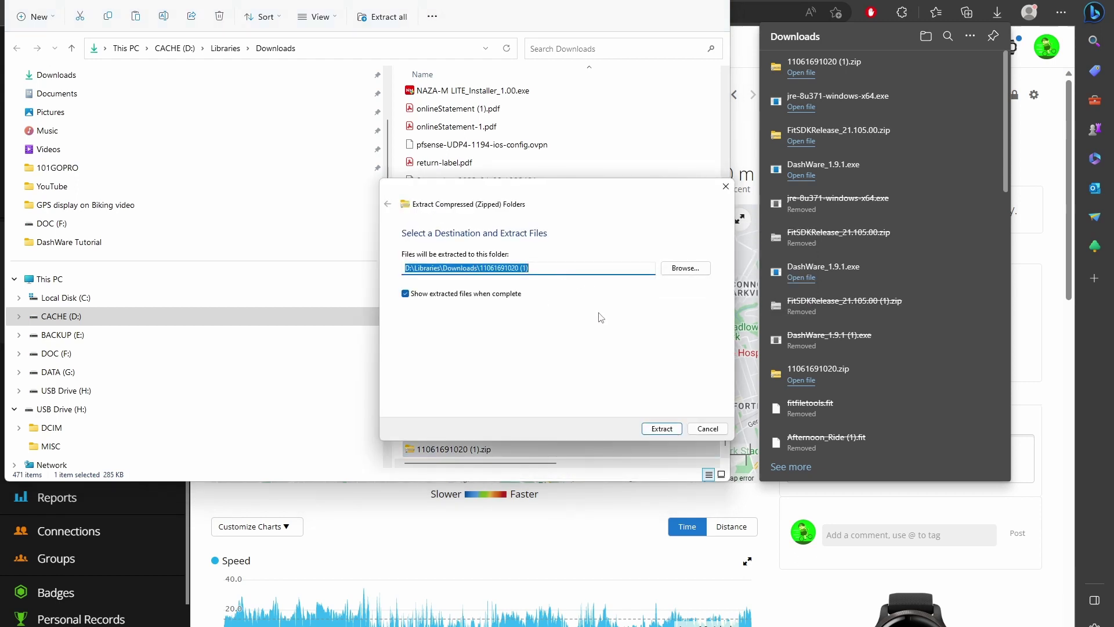
pyautogui.click(664, 431)
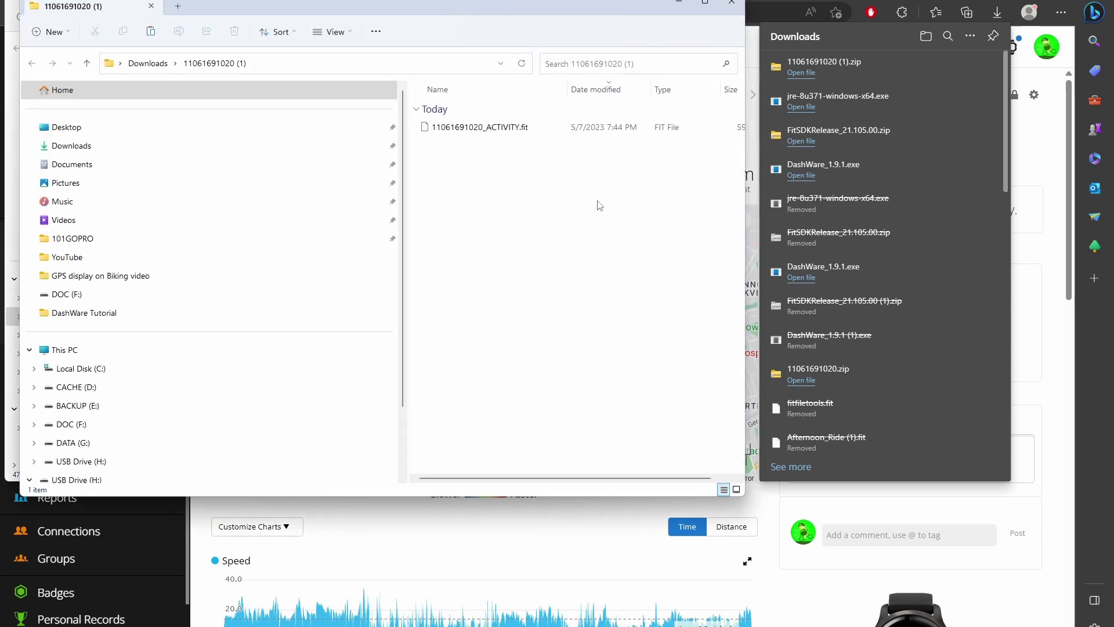
# Step: Move the extracted activity FIT file into the DashWare Tutorial folder on the Desktop
pyautogui.click(506, 133)
pyautogui.rightClick(506, 134)
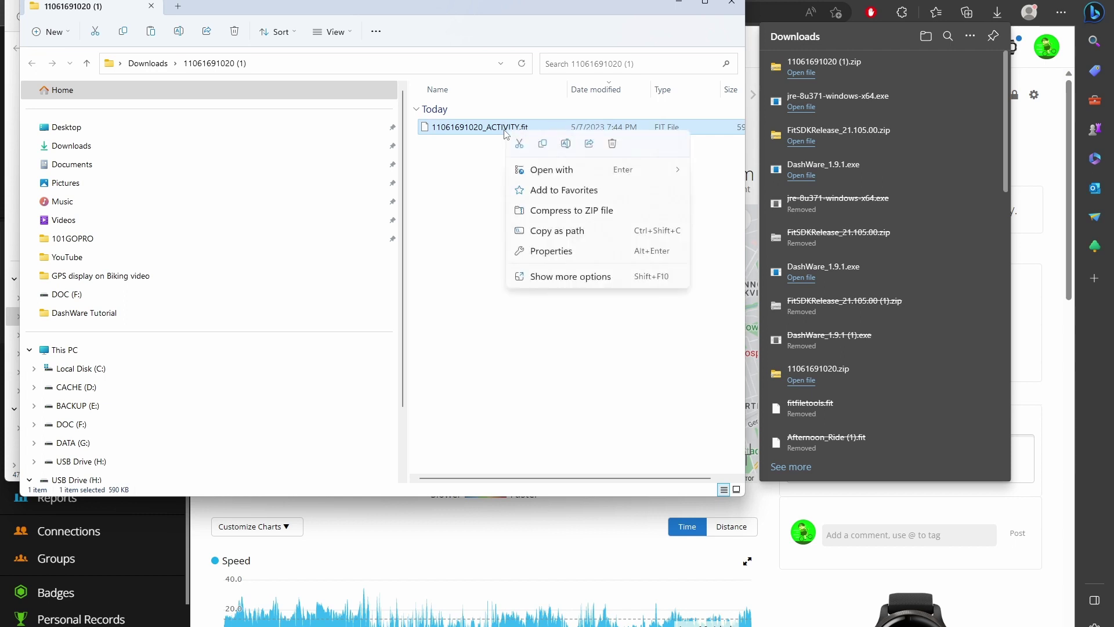
pyautogui.click(515, 149)
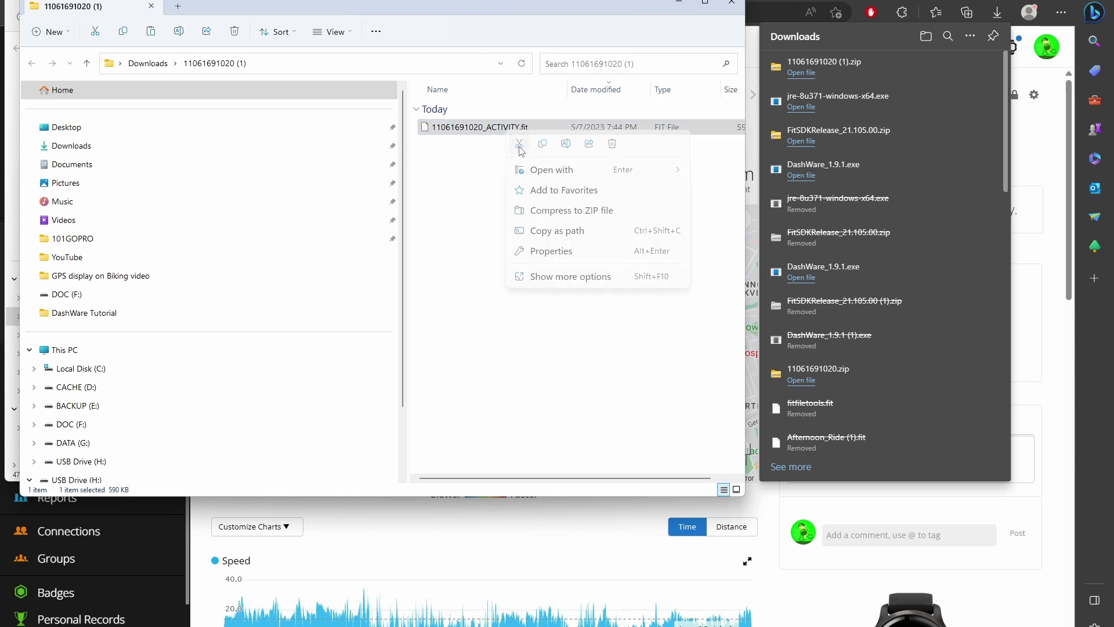
pyautogui.click(87, 128)
pyautogui.doubleClick(472, 115)
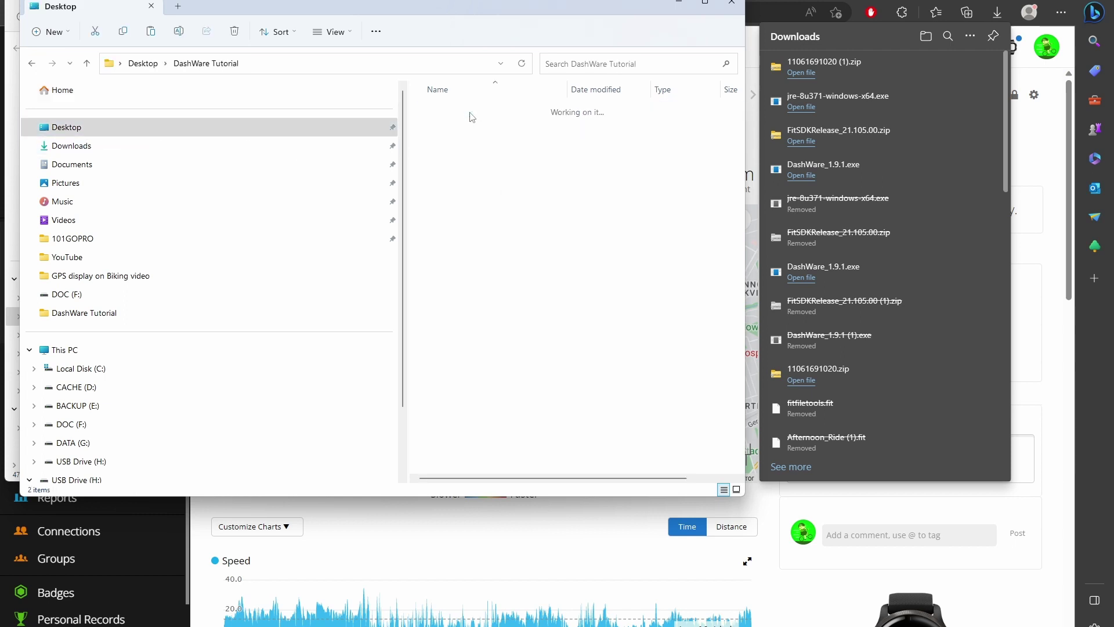
pyautogui.rightClick(481, 165)
pyautogui.click(499, 178)
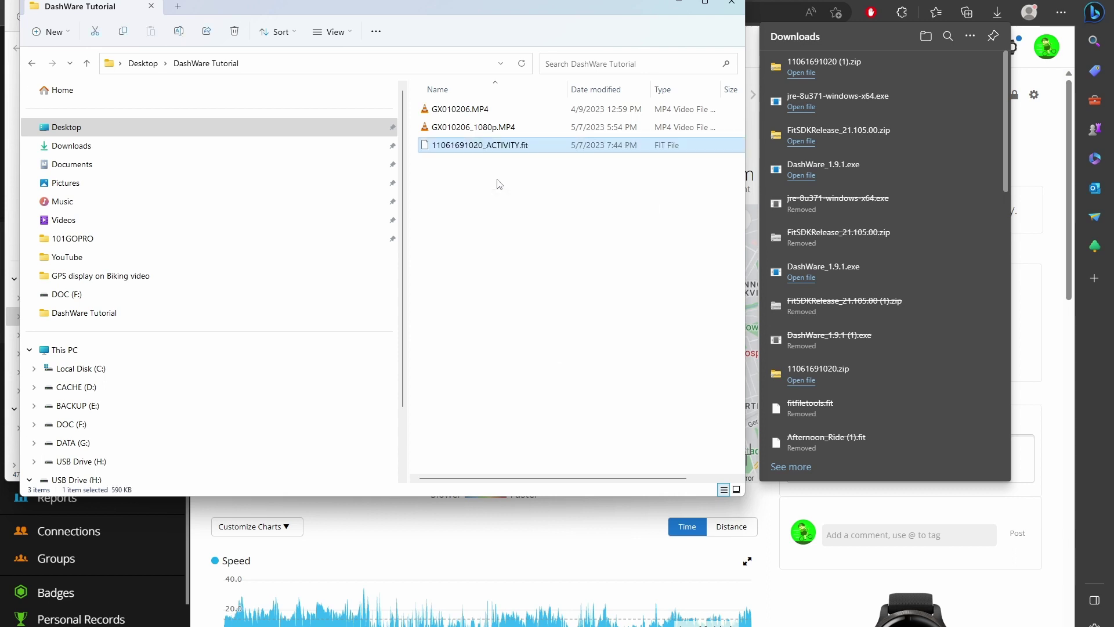
# Step: Rename the moved FIT file as GarminActivity.fit
pyautogui.click(474, 150)
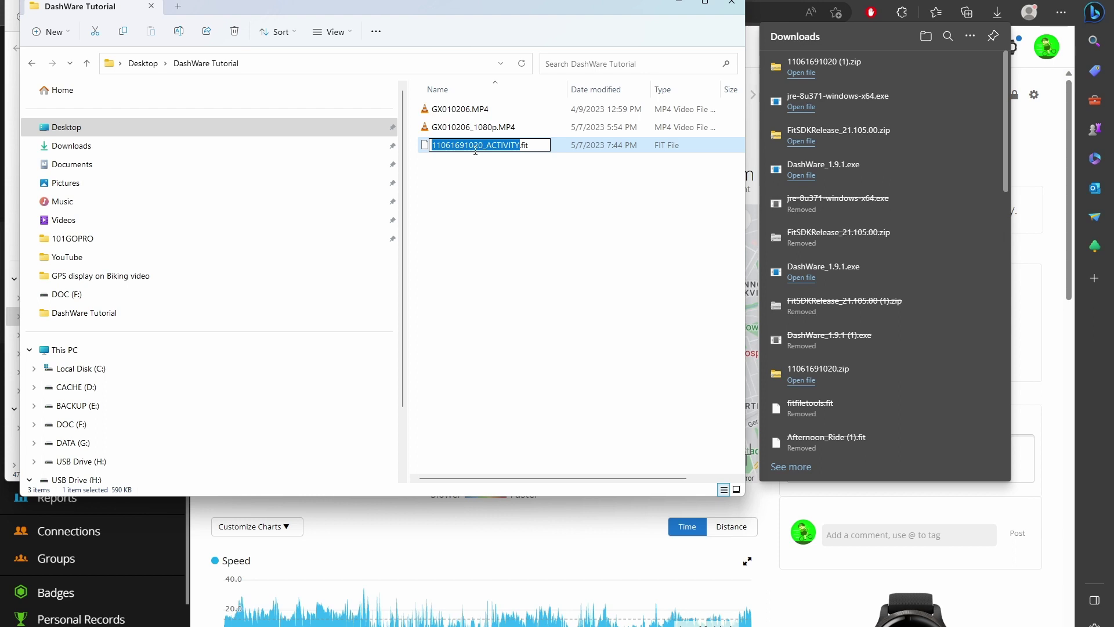
pyautogui.write('Gar')
pyautogui.write('min Activi')
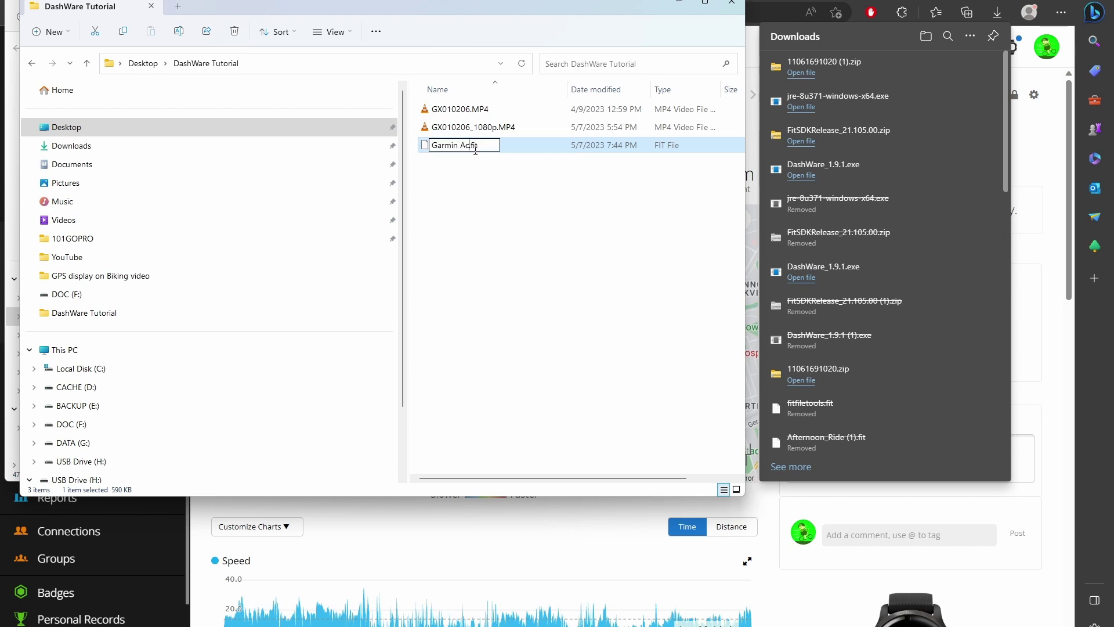
pyautogui.write('ty')
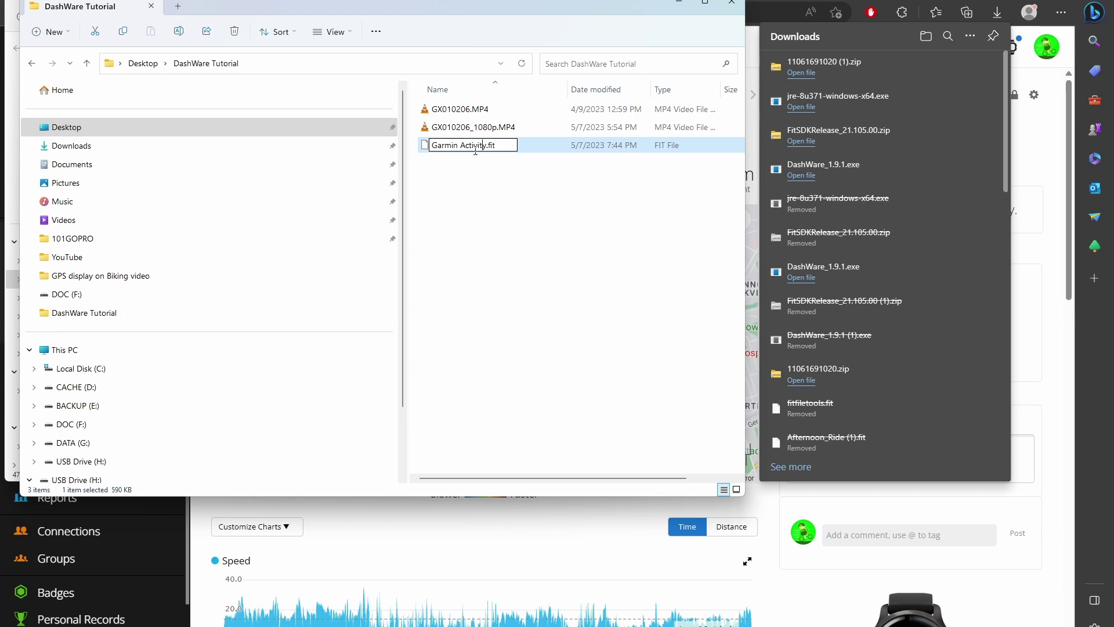
pyautogui.press('BackSpace')
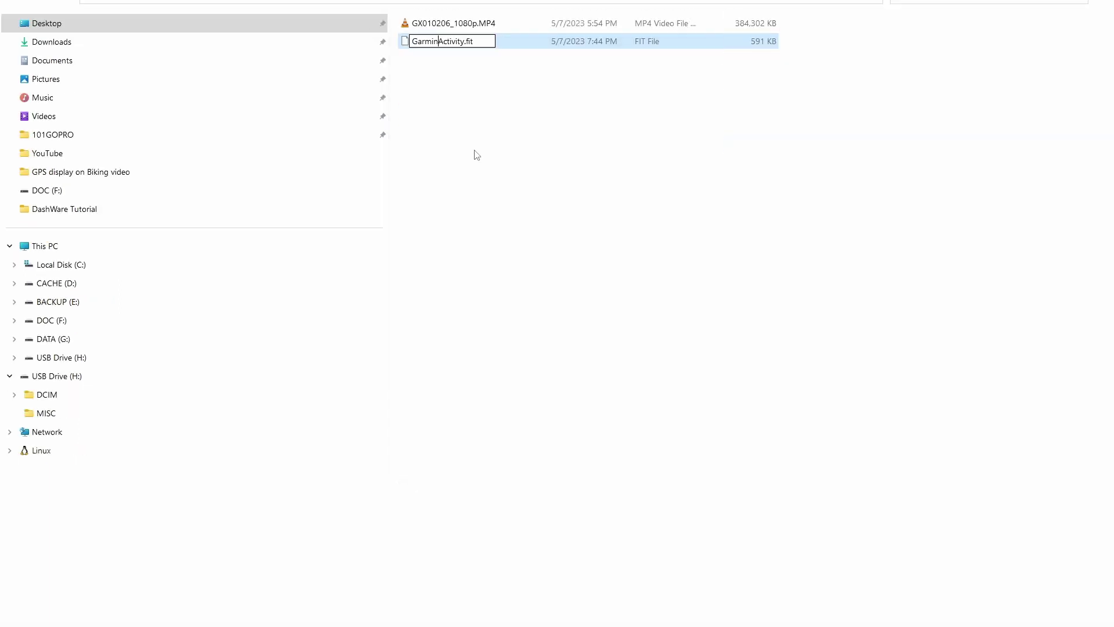
pyautogui.click(598, 177)
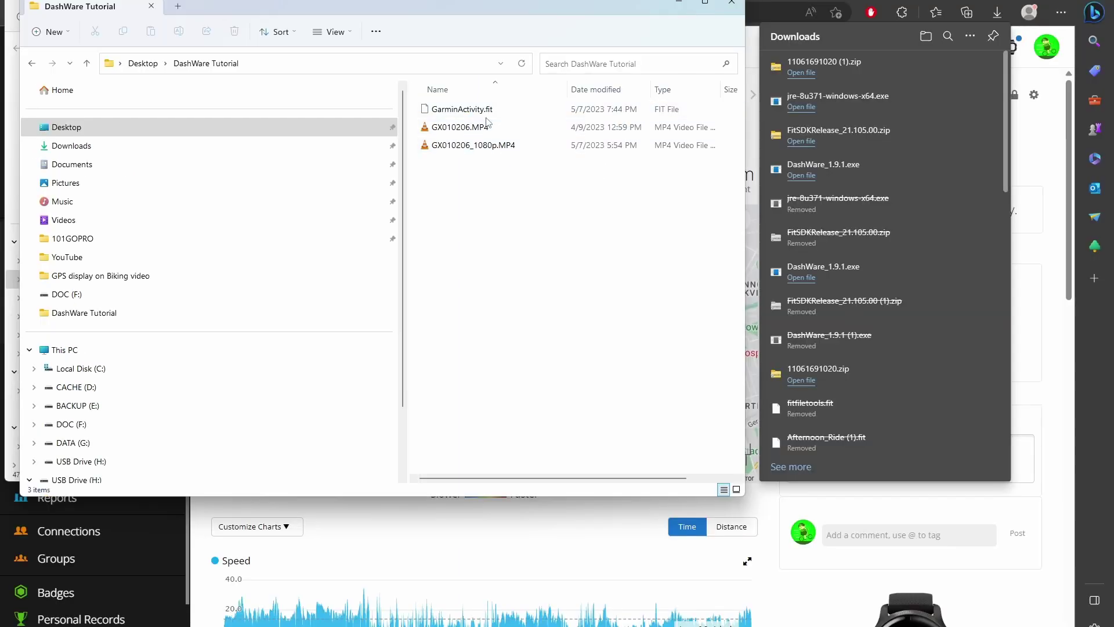
# Step: Switch to DashWare and try to add GarminActivity.csv as a data file using the FIT data profile
pyautogui.click(485, 115)
pyautogui.click(528, 256)
pyautogui.moveTo(586, 5); pyautogui.dragTo(616, 85)
pyautogui.click(562, 7)
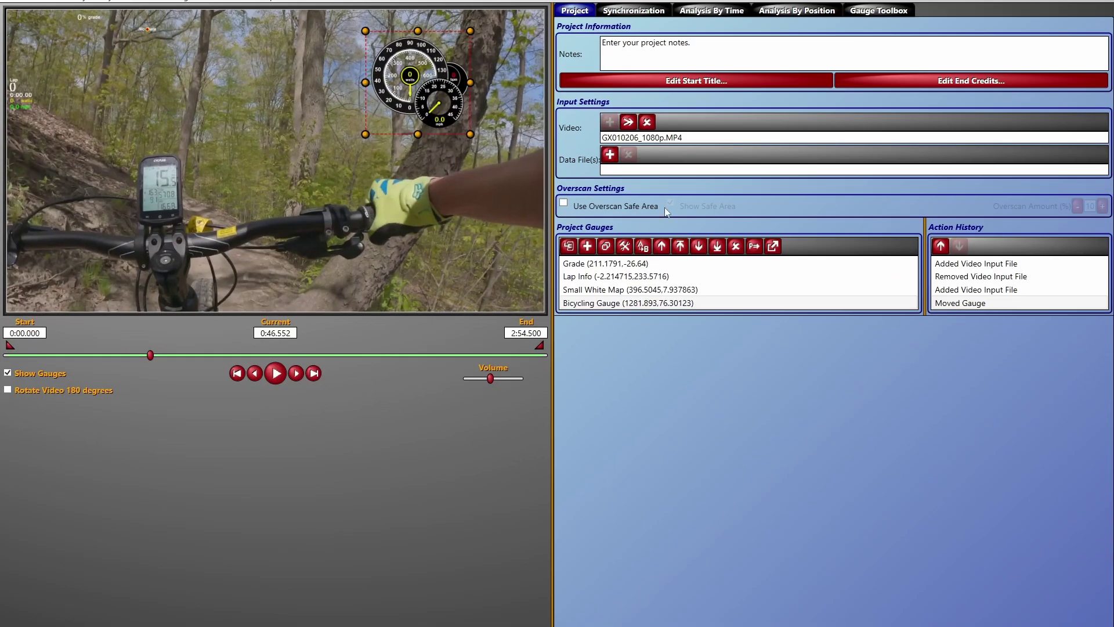
pyautogui.click(609, 156)
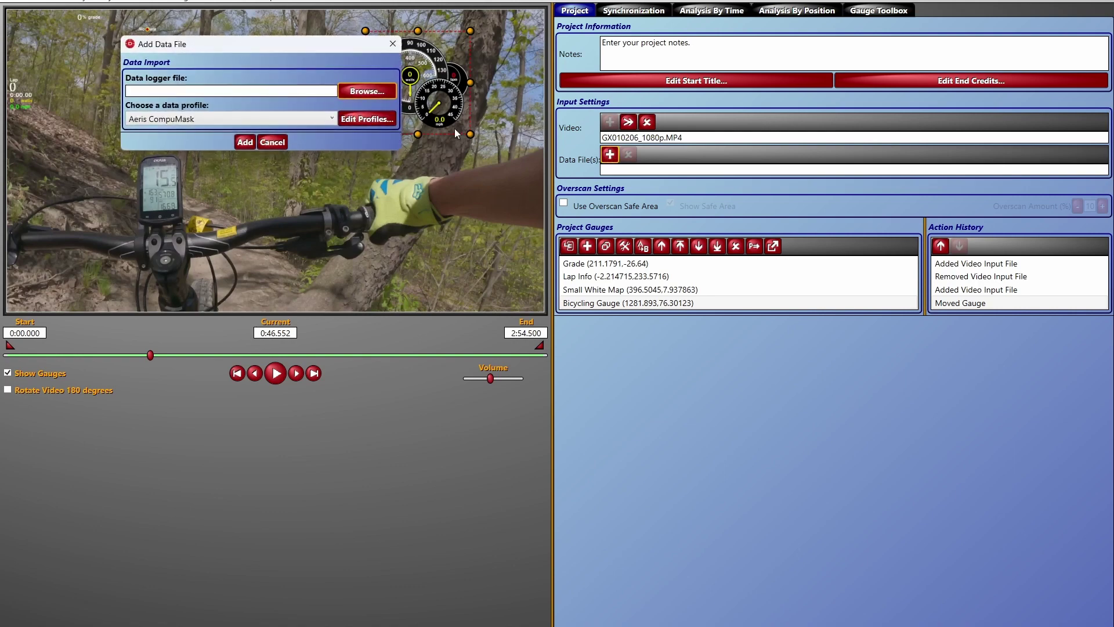
pyautogui.click(367, 93)
pyautogui.doubleClick(350, 161)
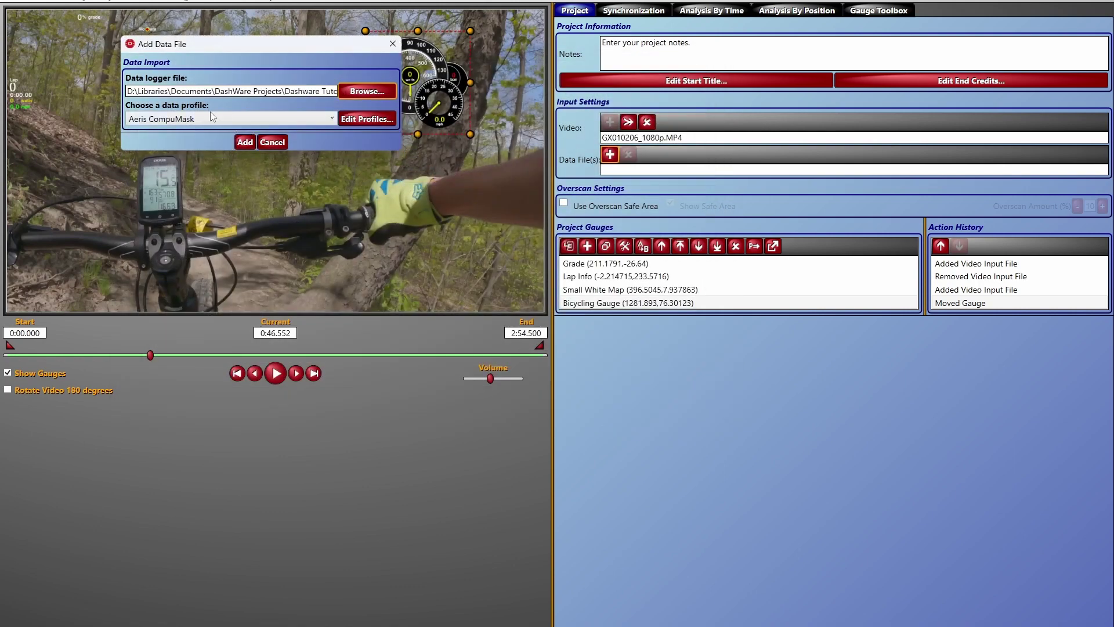
pyautogui.click(243, 120)
pyautogui.click(159, 318)
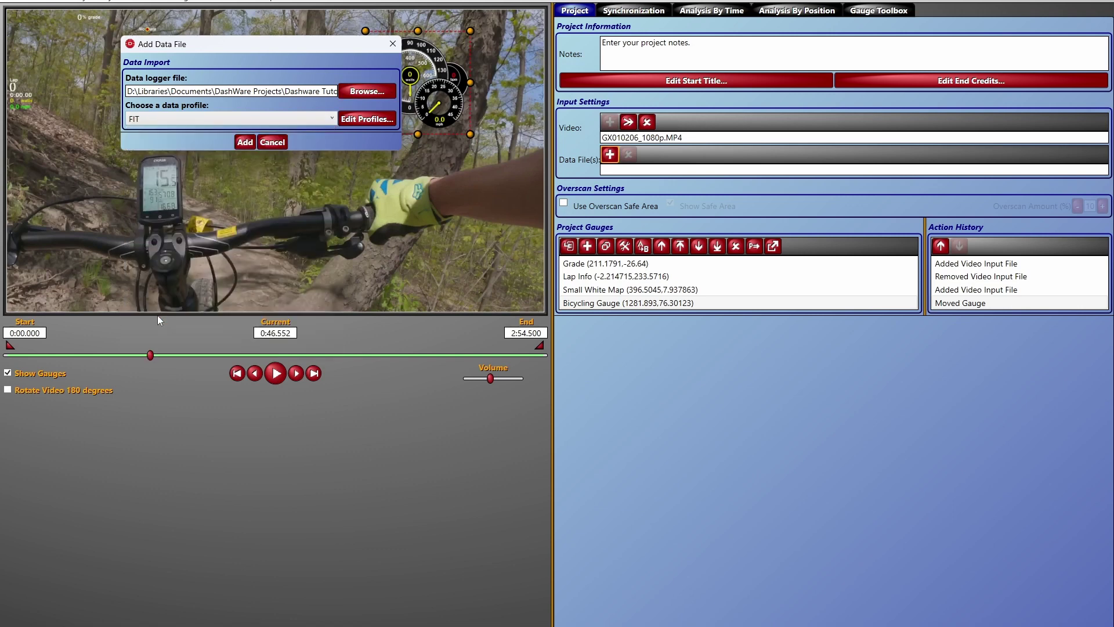
pyautogui.click(245, 142)
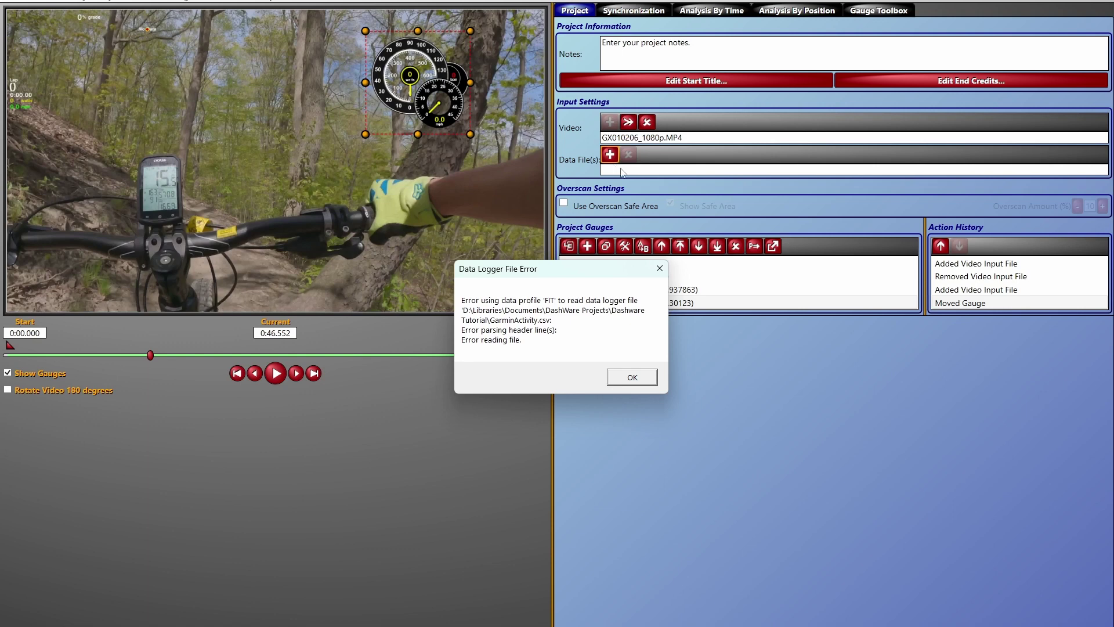
pyautogui.click(632, 377)
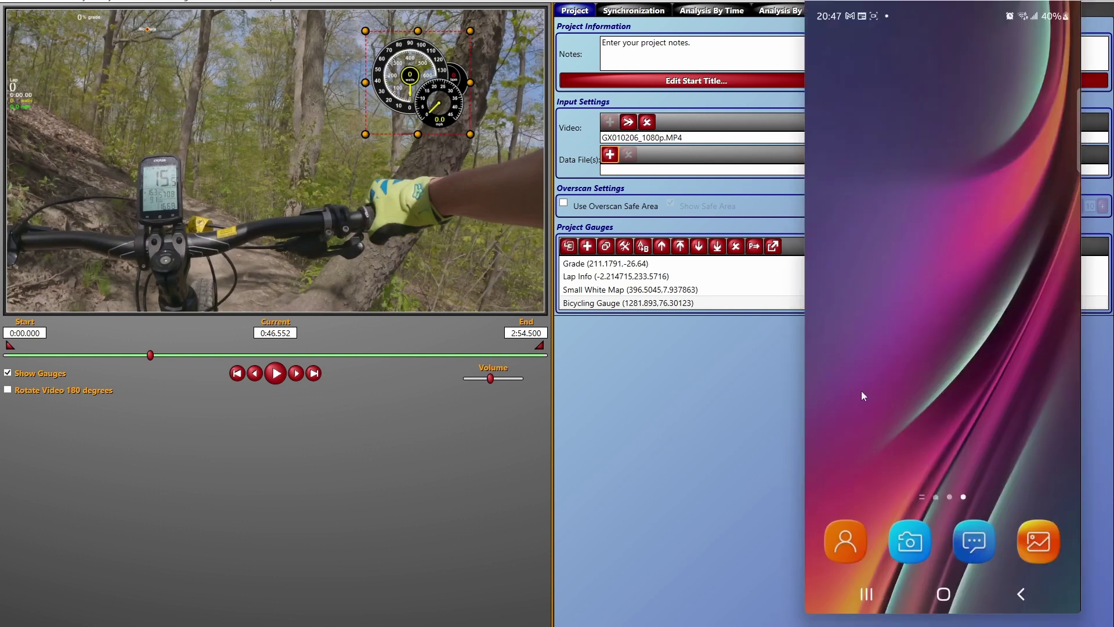
pyautogui.moveTo(945, 462); pyautogui.dragTo(972, 299)
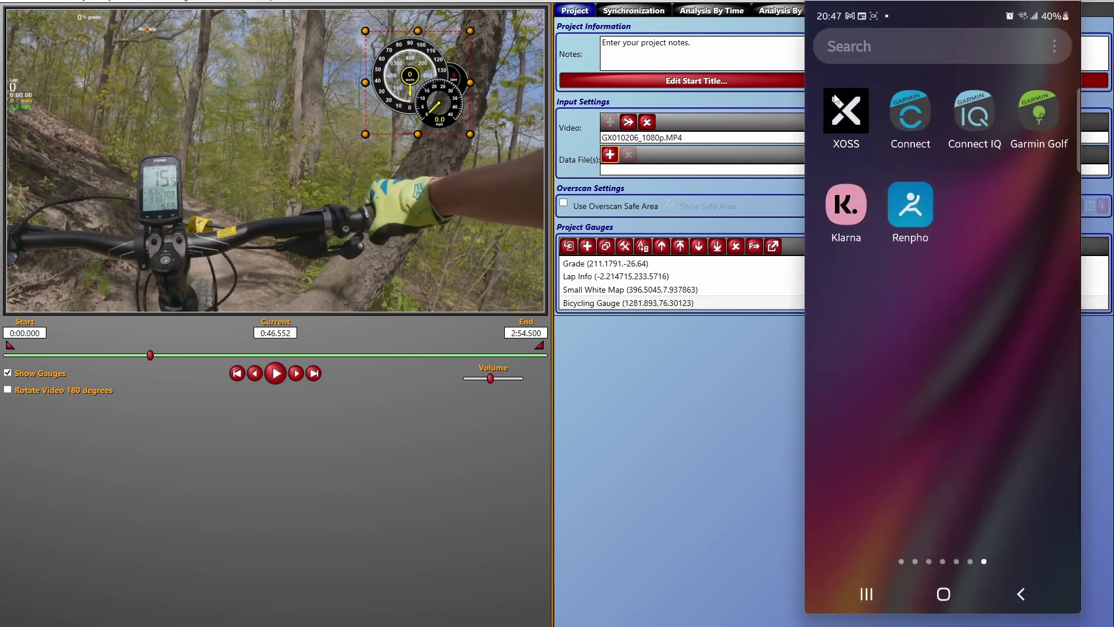
pyautogui.click(848, 111)
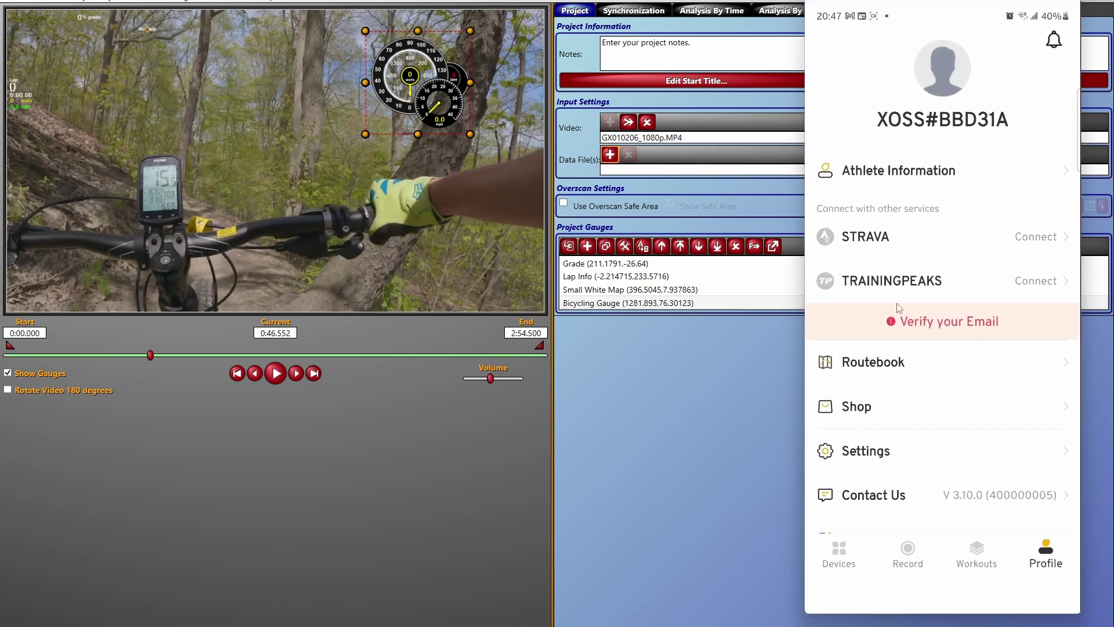
pyautogui.click(985, 554)
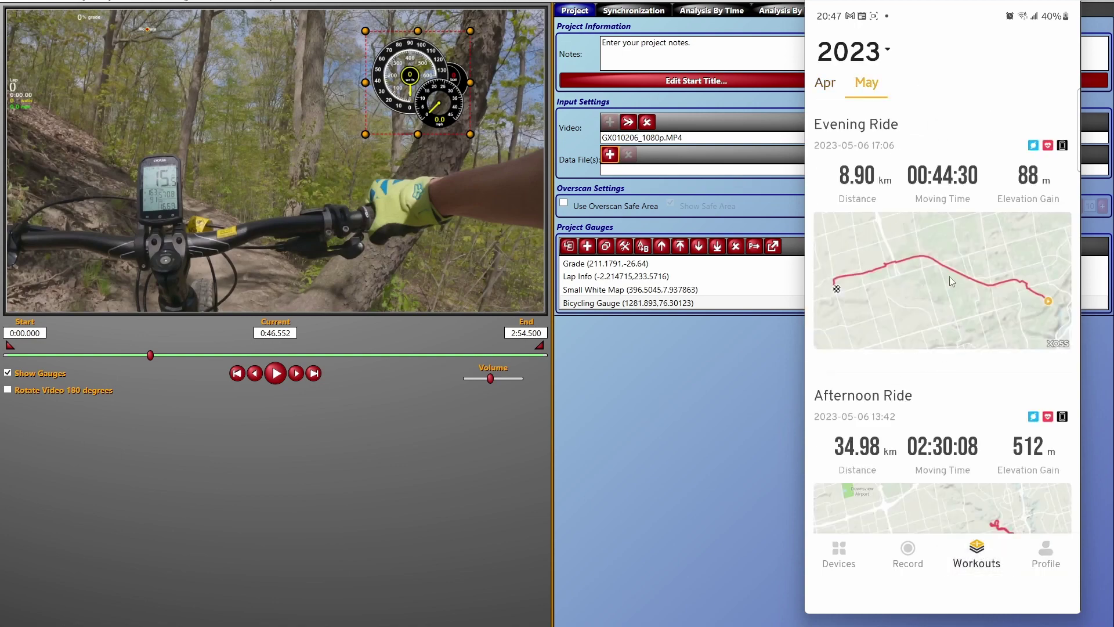
pyautogui.scroll(-3, 952, 281)
pyautogui.click(949, 407)
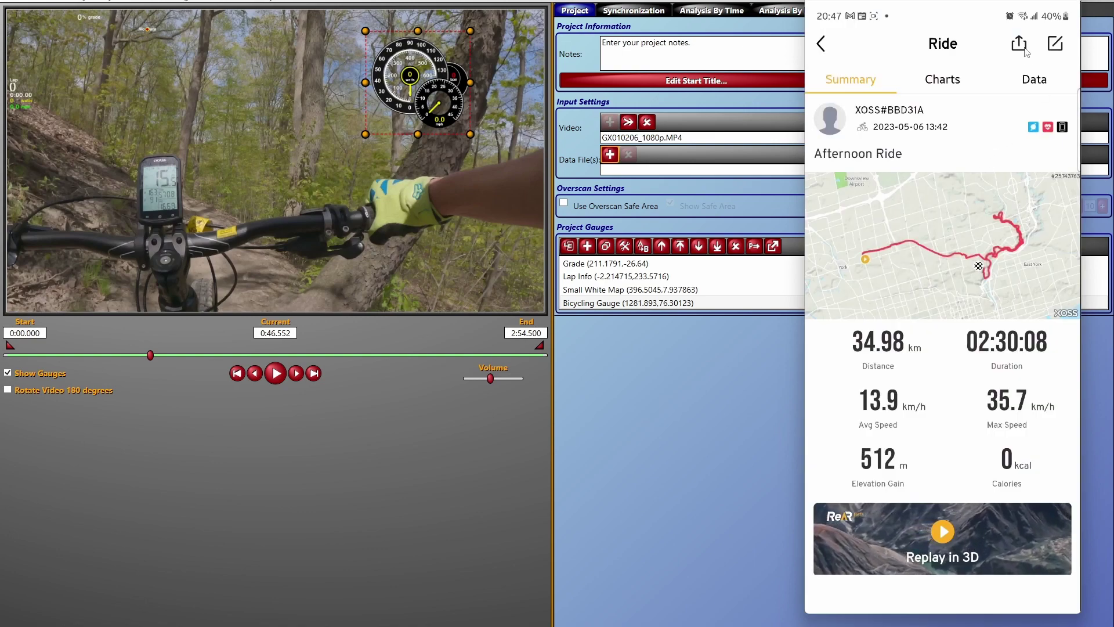
# Step: Share the ride's FIT file through Quick Share by copying its link, and return to the phone's home screen
pyautogui.click(1023, 51)
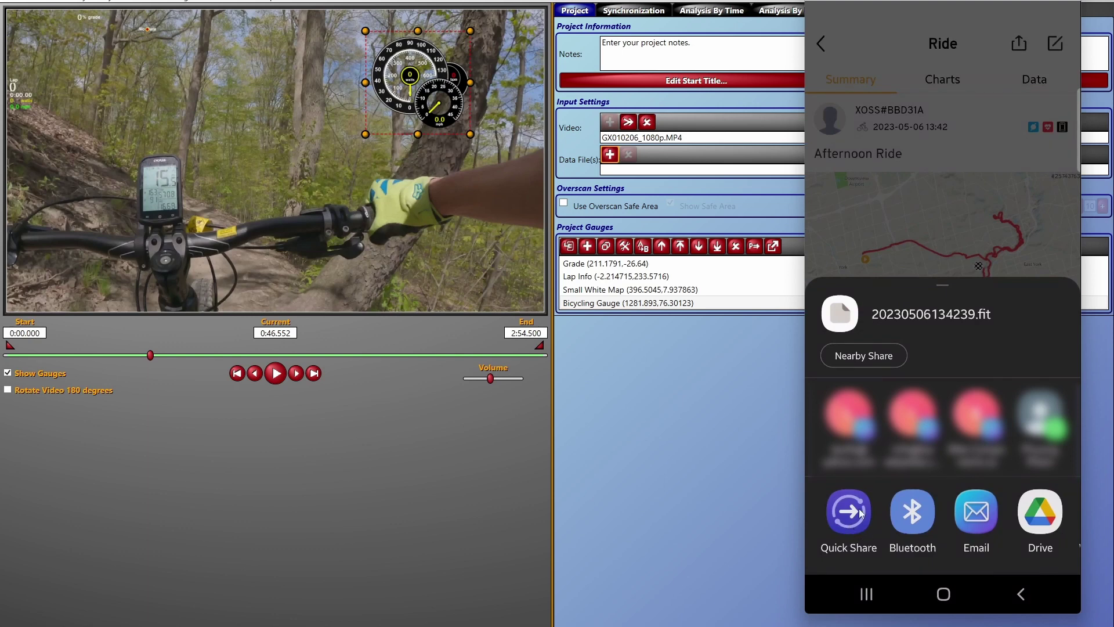
pyautogui.click(849, 512)
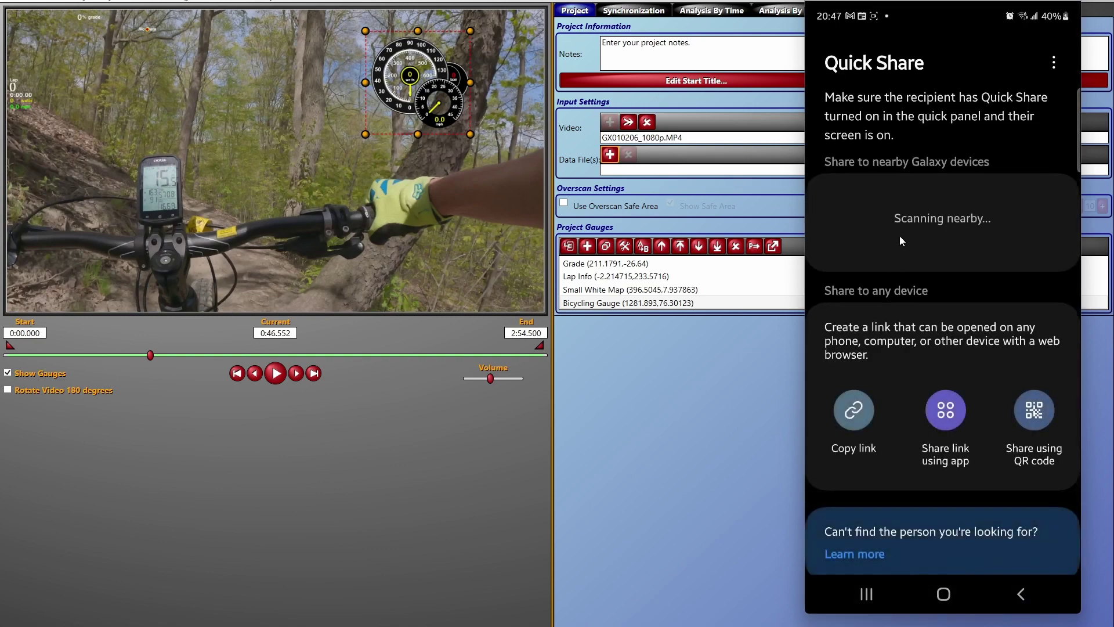
pyautogui.click(853, 411)
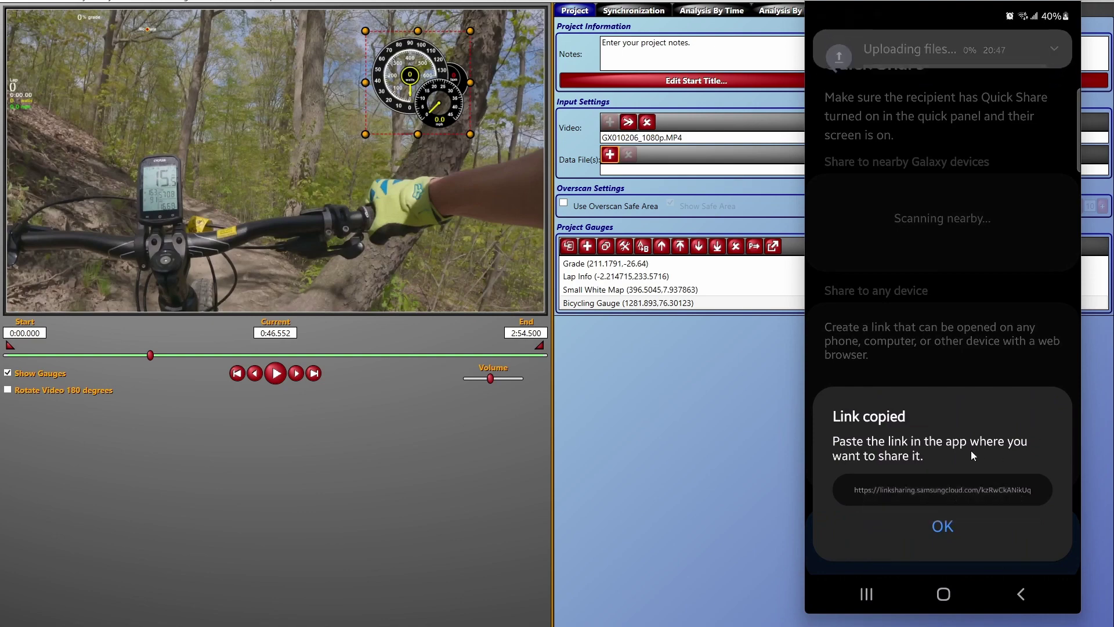
pyautogui.click(943, 525)
pyautogui.click(943, 593)
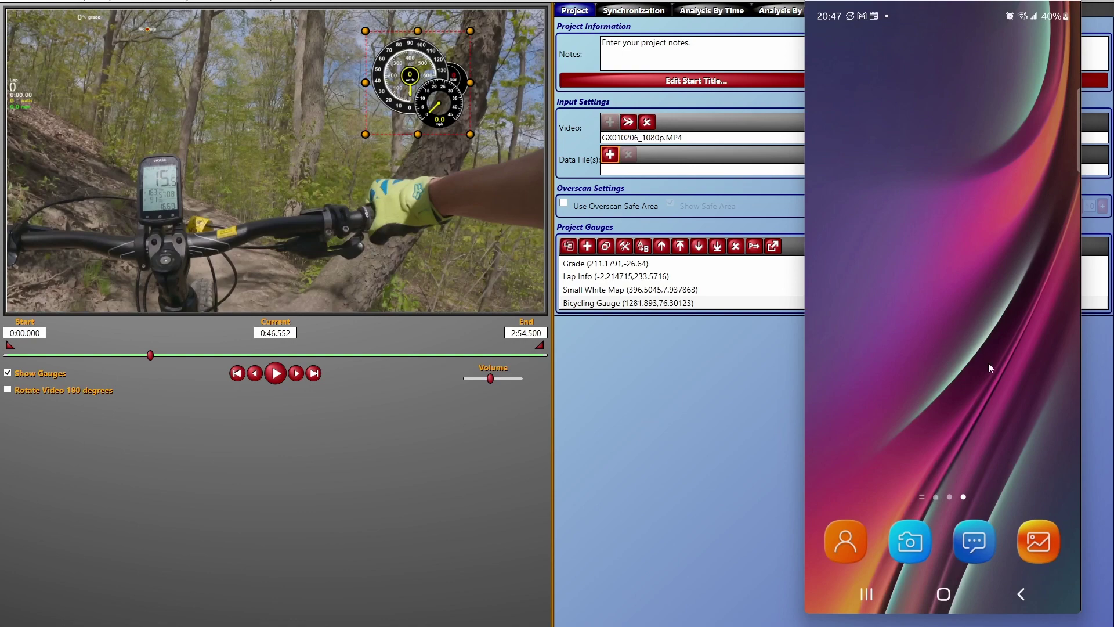
# Step: Switch to WhatsApp on the phone and send the copied Quick Share link in a chat
pyautogui.moveTo(976, 384); pyautogui.dragTo(1000, 237)
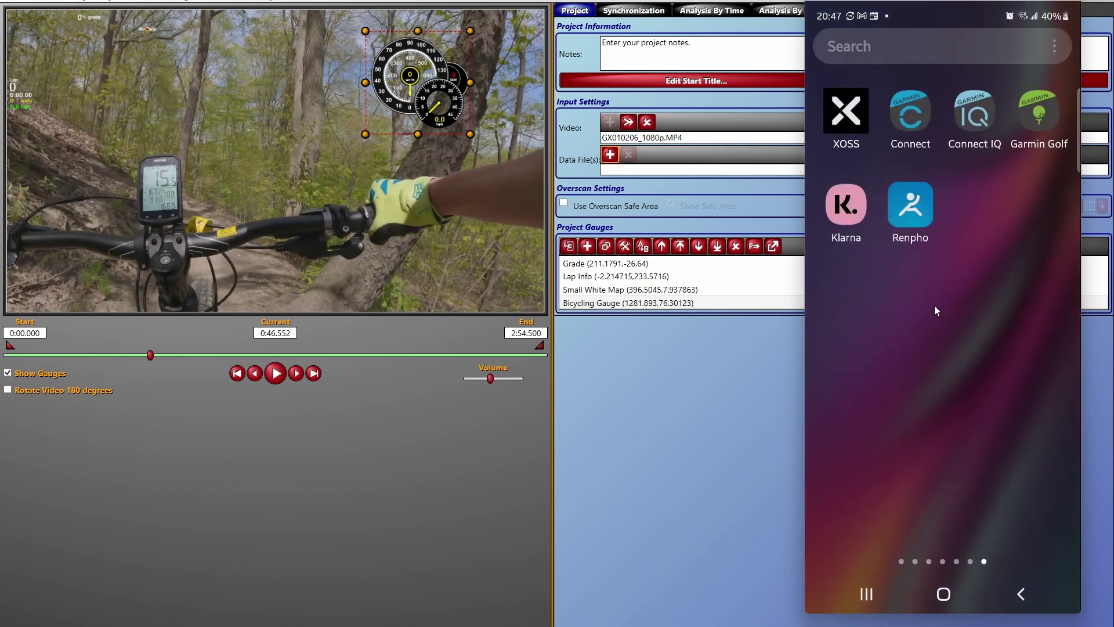
pyautogui.moveTo(934, 305); pyautogui.dragTo(994, 323)
pyautogui.moveTo(906, 318); pyautogui.dragTo(1045, 312)
pyautogui.moveTo(950, 322); pyautogui.dragTo(917, 345)
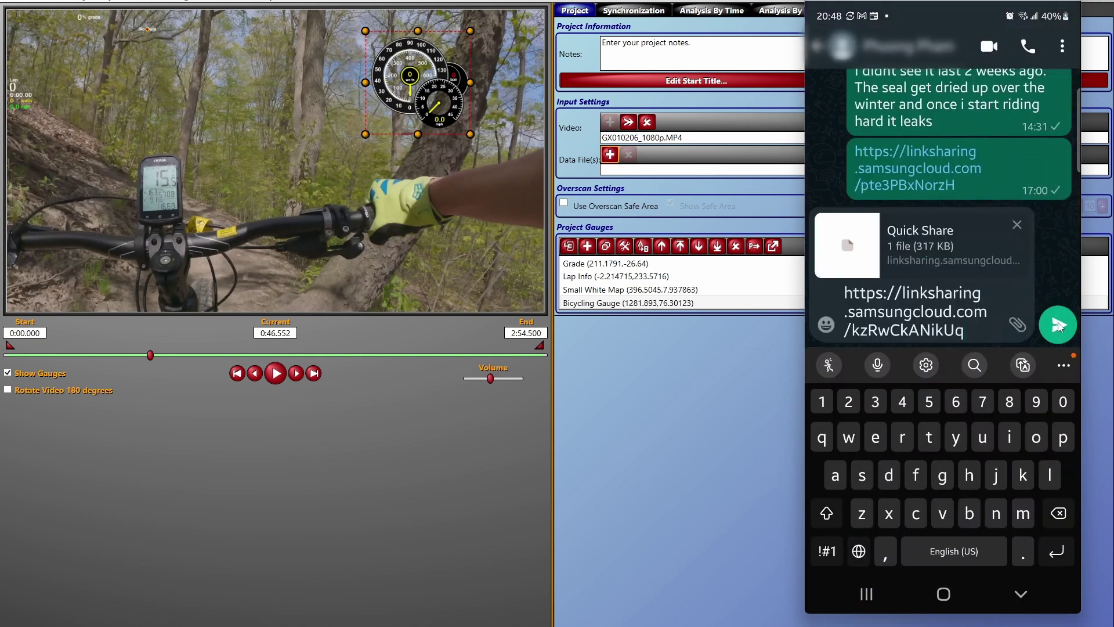
pyautogui.click(1057, 325)
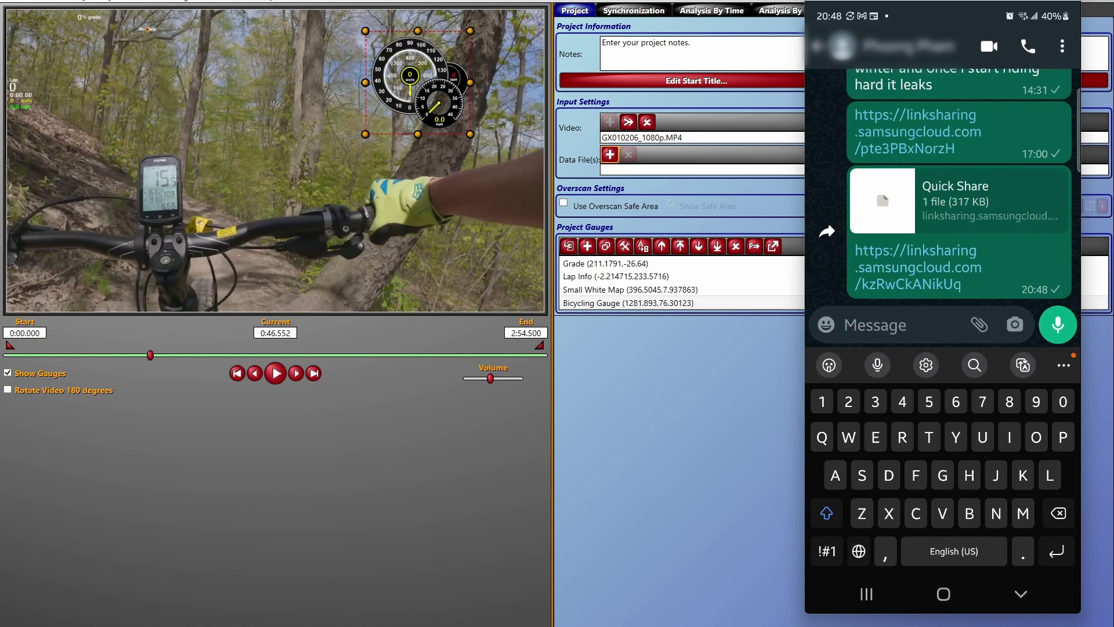
# Step: Find and open WhatsApp on the computer to reach the sent Quick Share link
pyautogui.press('super')
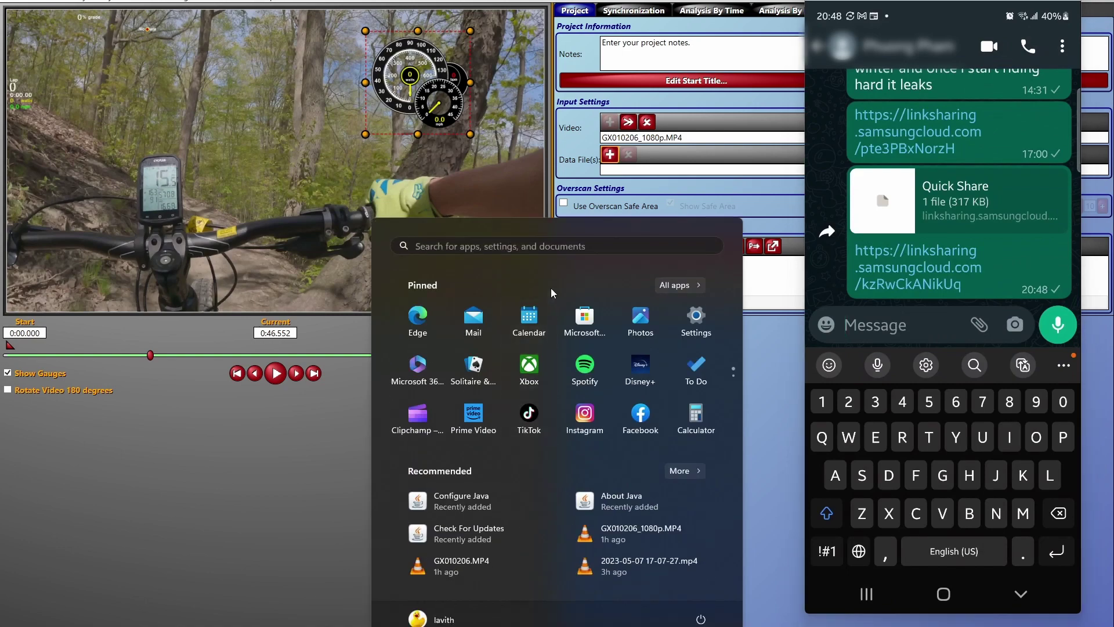
pyautogui.click(551, 245)
pyautogui.write('wha')
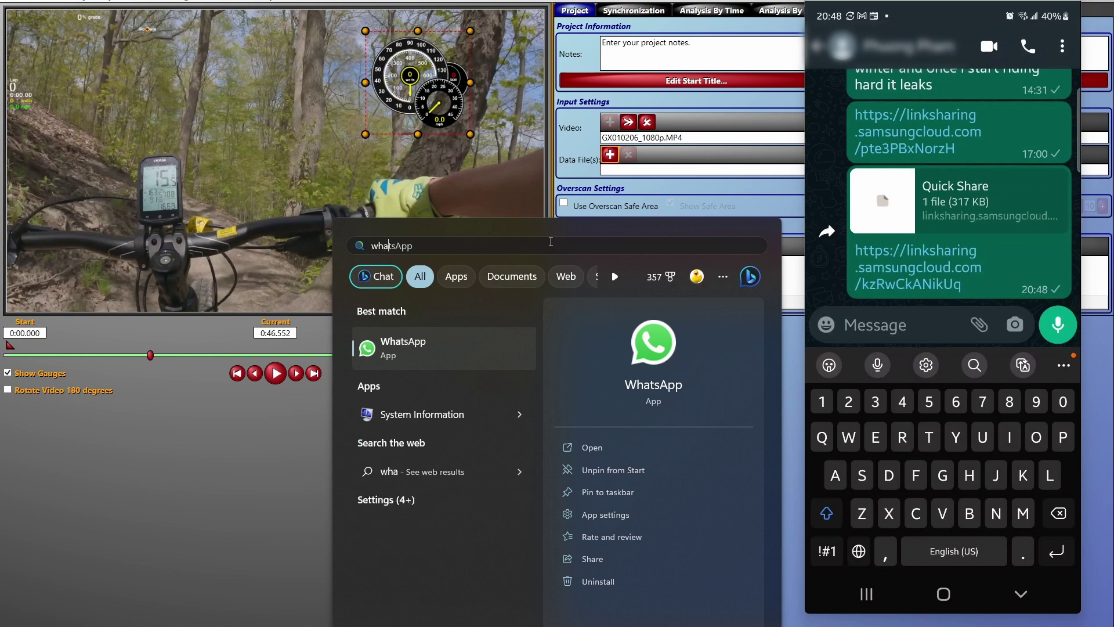
pyautogui.click(461, 348)
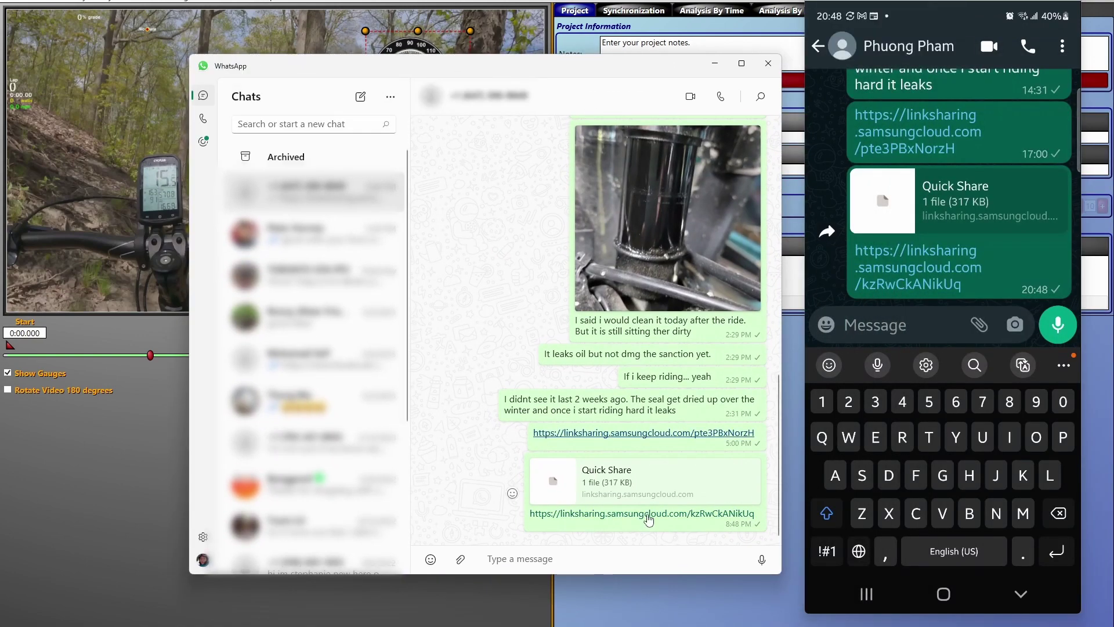
# Step: Open the newest Quick Share link in the browser, download the FIT file and show it in its folder
pyautogui.click(1106, 20)
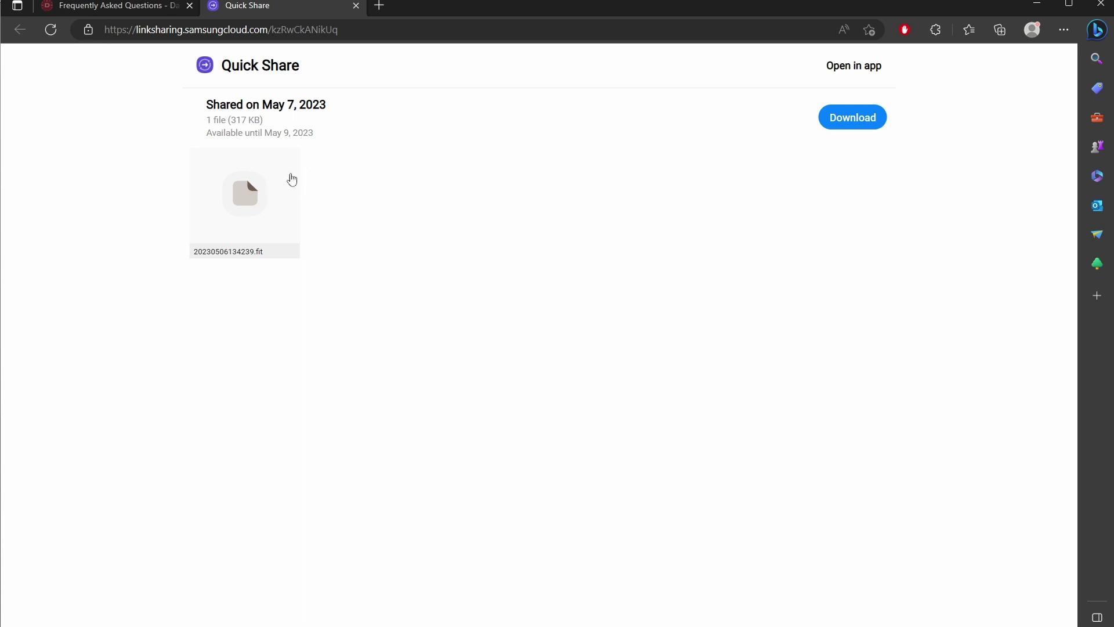
pyautogui.click(862, 123)
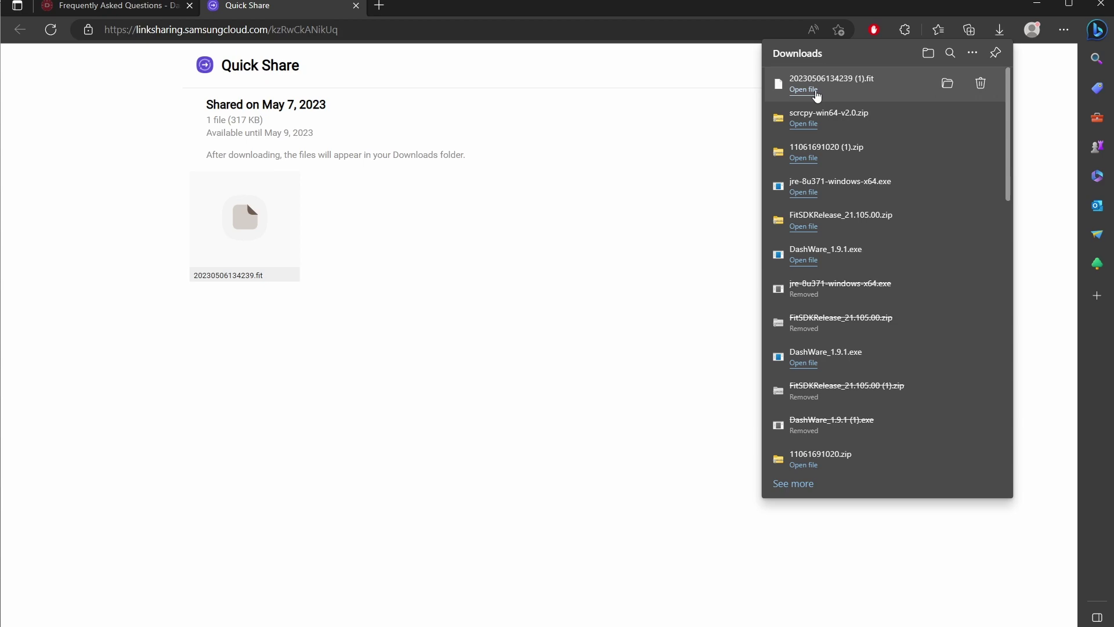
pyautogui.click(948, 84)
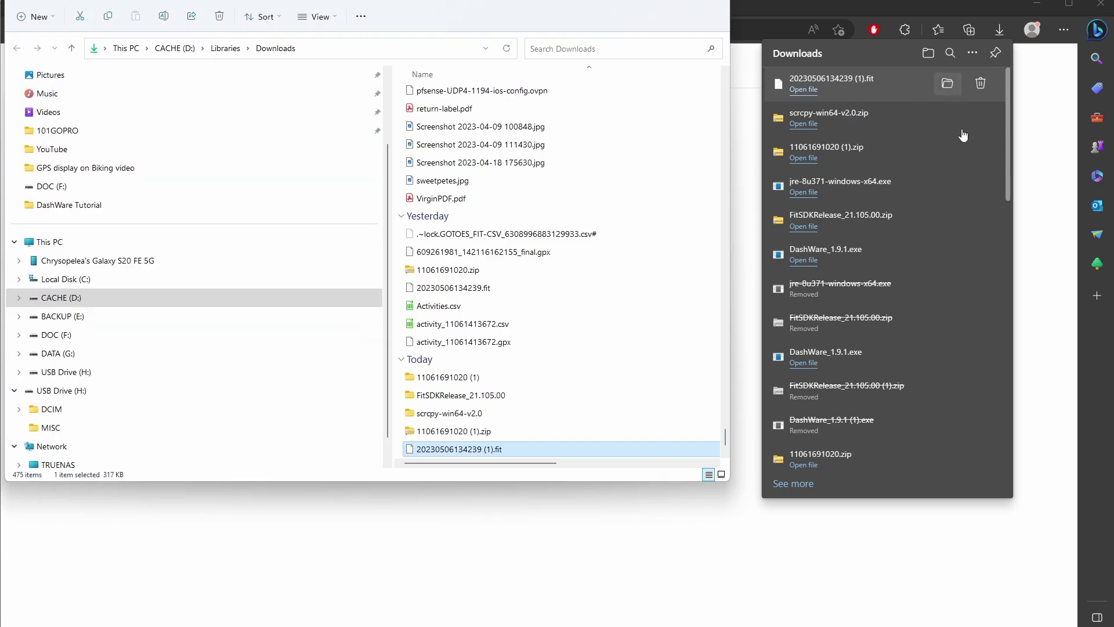
pyautogui.rightClick(486, 453)
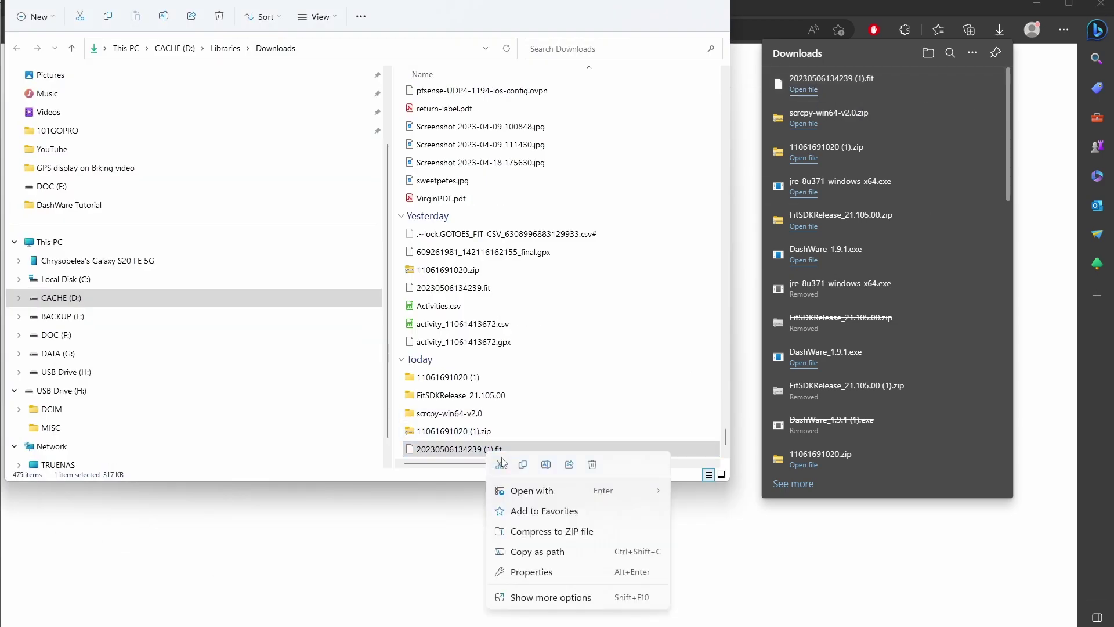
pyautogui.click(499, 465)
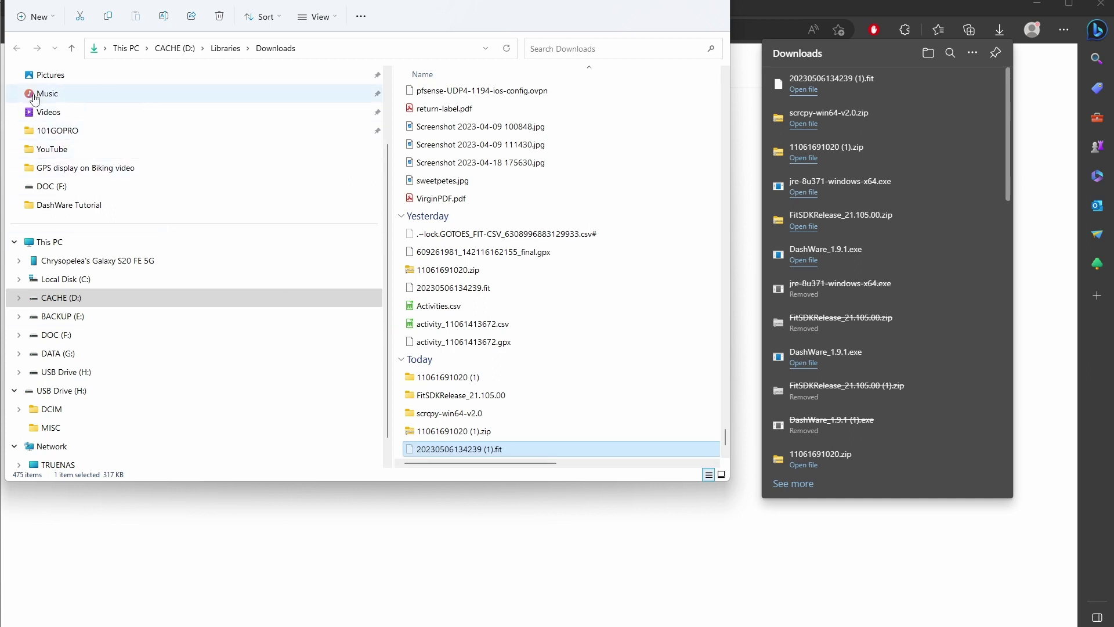
pyautogui.scroll(2, 112, 178)
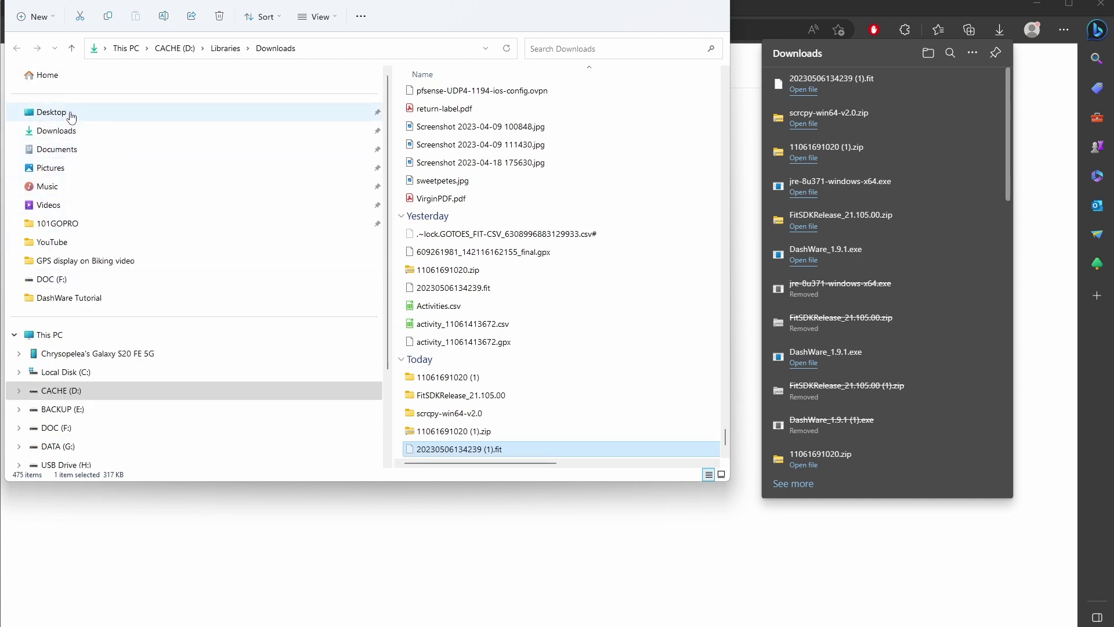
pyautogui.click(51, 112)
pyautogui.doubleClick(472, 94)
pyautogui.rightClick(477, 158)
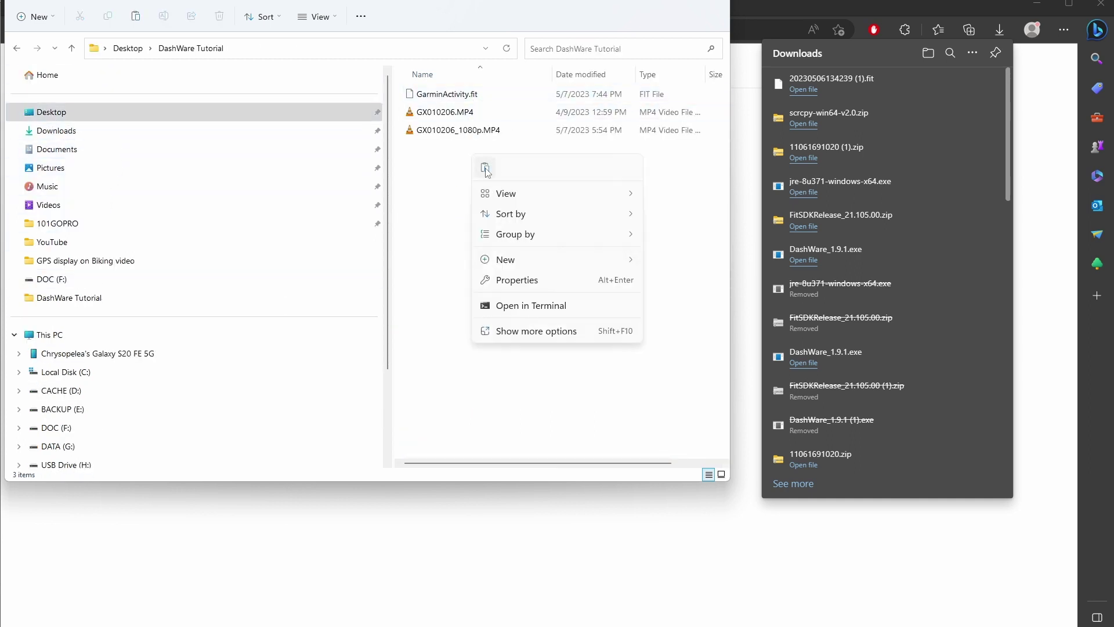
pyautogui.click(486, 168)
# Step: Rename the moved FIT file as CYCPLUS-20230506134239.fit
pyautogui.click(471, 149)
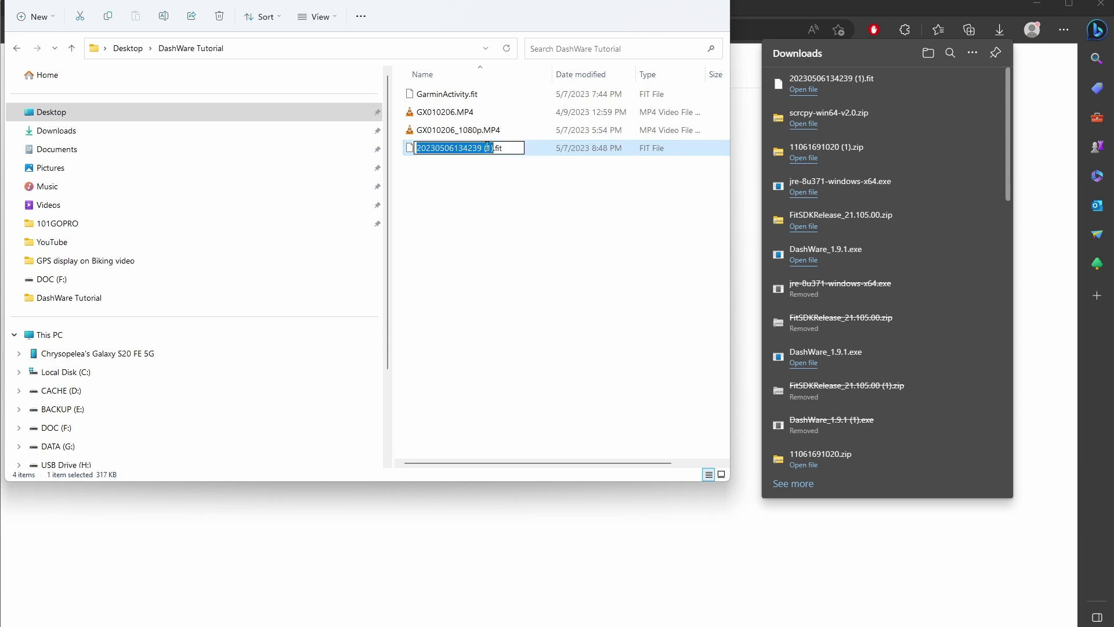
pyautogui.press('Left')
pyautogui.press('Left')
pyautogui.press('Left')
pyautogui.press('Left')
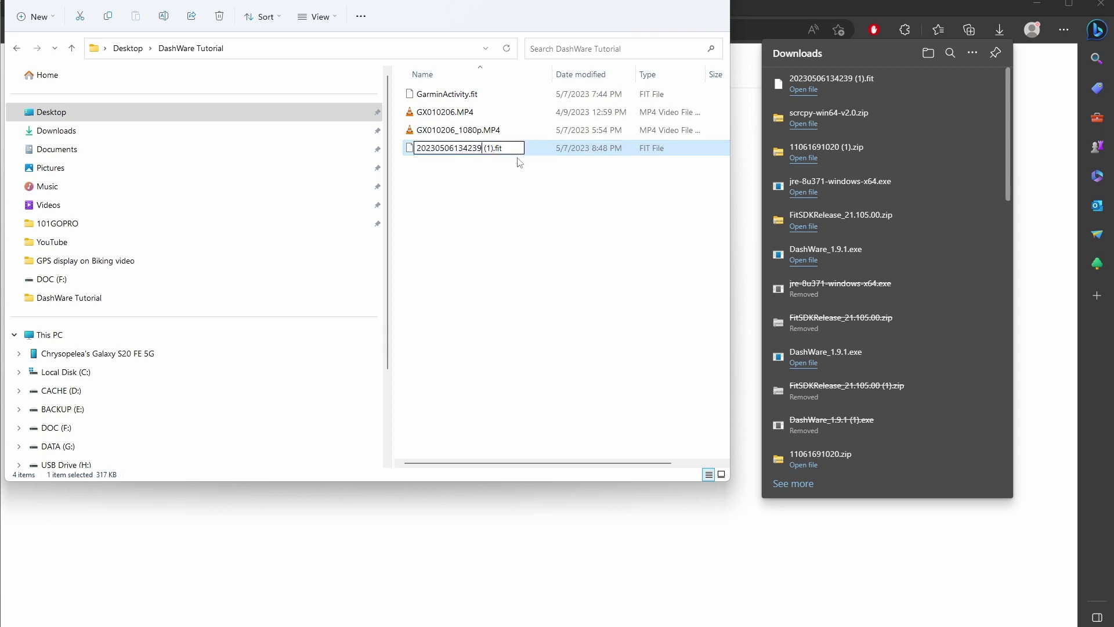
pyautogui.press('Delete')
pyautogui.press('Delete')
pyautogui.press('Delete')
pyautogui.press('Delete')
pyautogui.write('CycPLU')
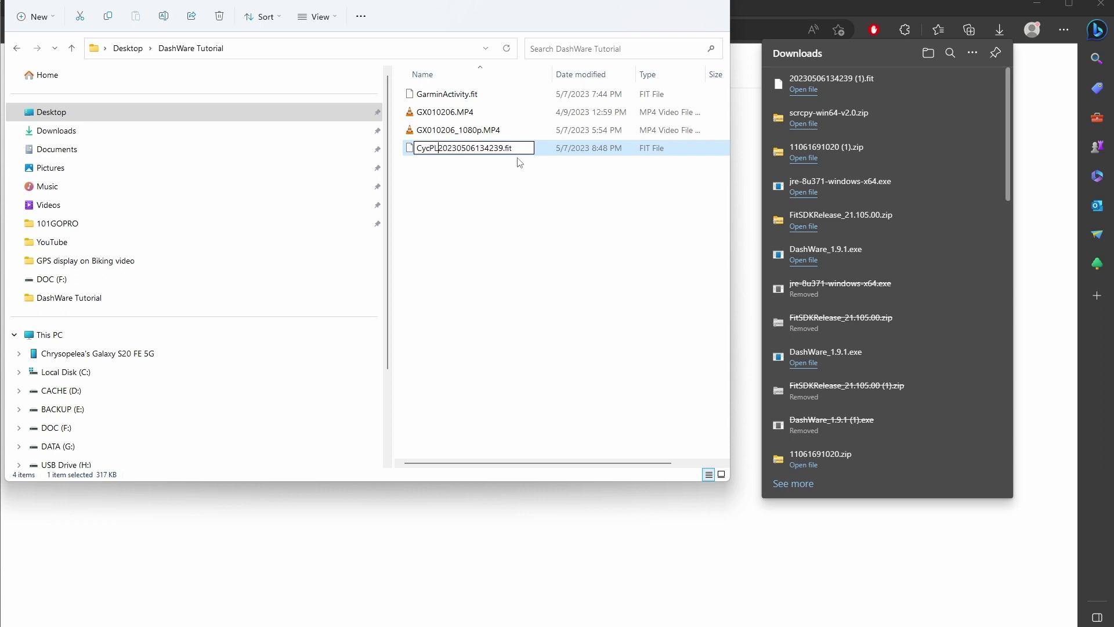
pyautogui.write('S-')
pyautogui.click(438, 150)
pyautogui.press('BackSpace')
pyautogui.press('BackSpace')
pyautogui.write('YC')
pyautogui.click(491, 191)
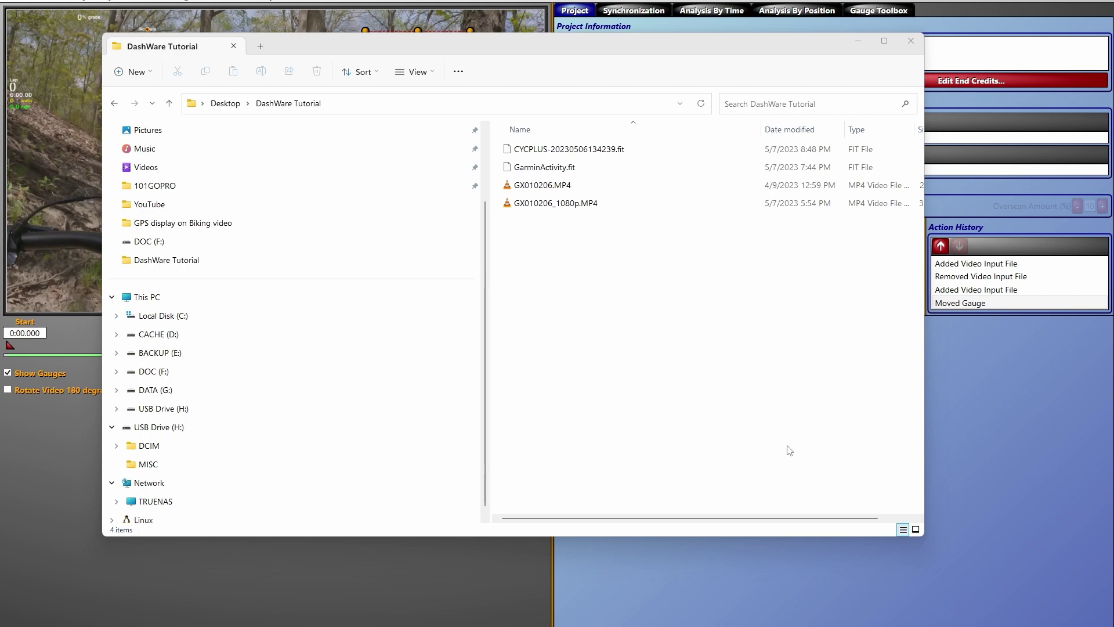
# Step: Select the CYCPLUS FIT file in the DashWare Tutorial folder and open Command Prompt
pyautogui.click(567, 150)
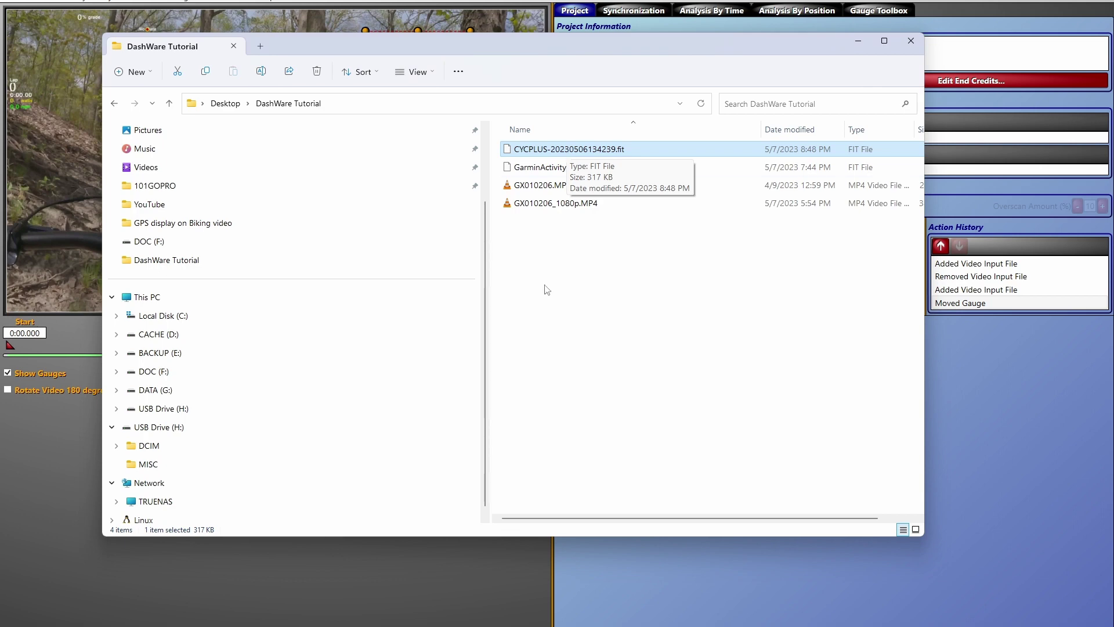
pyautogui.press('super')
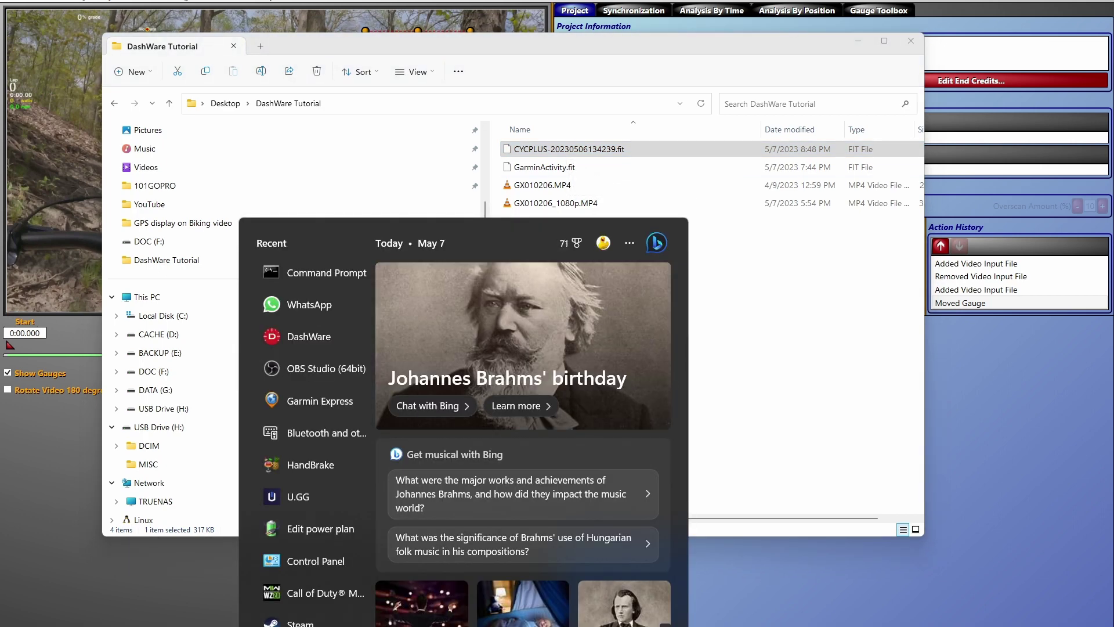
pyautogui.write('cmd')
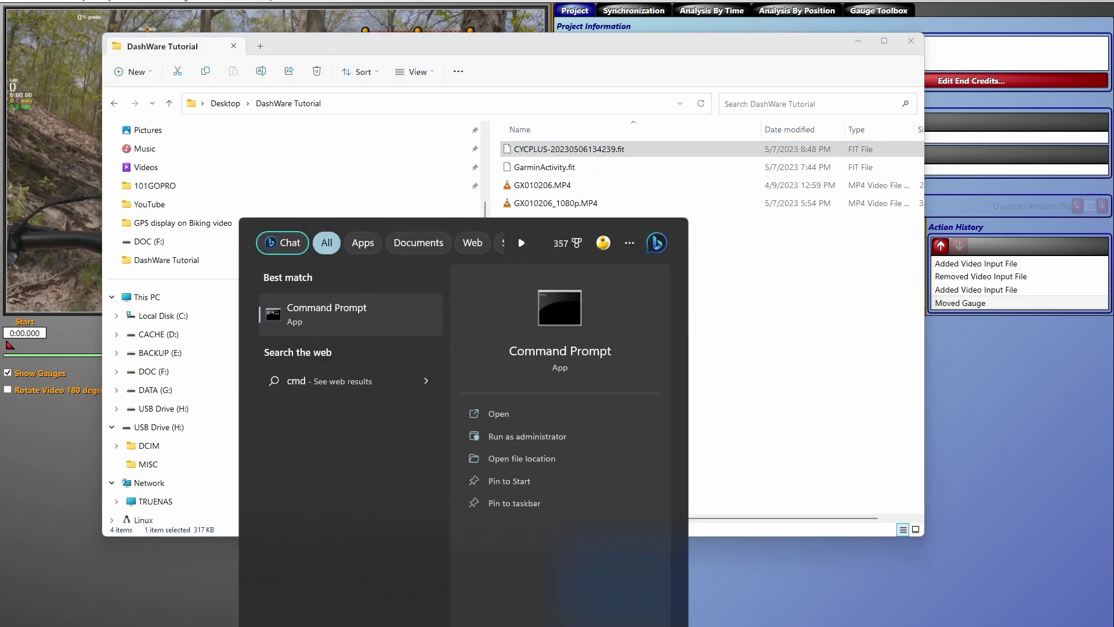
pyautogui.click(343, 312)
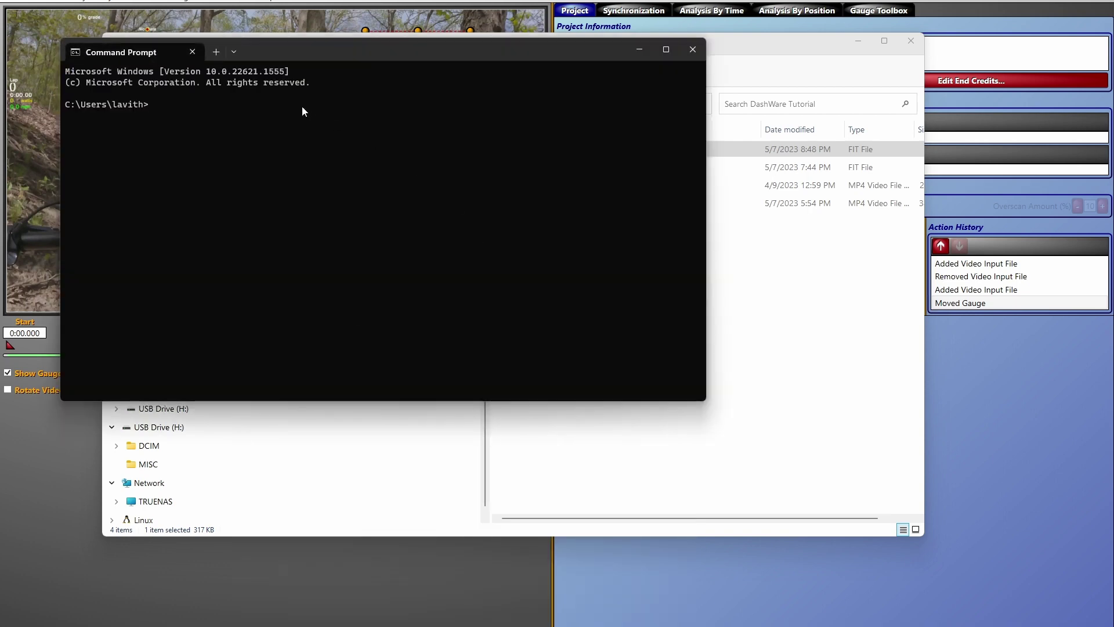
# Step: Open the java folder inside FitSDKRelease_21.105.00 under Program Files (x86) on Local Disk (C:)
pyautogui.moveTo(409, 50); pyautogui.dragTo(459, 85)
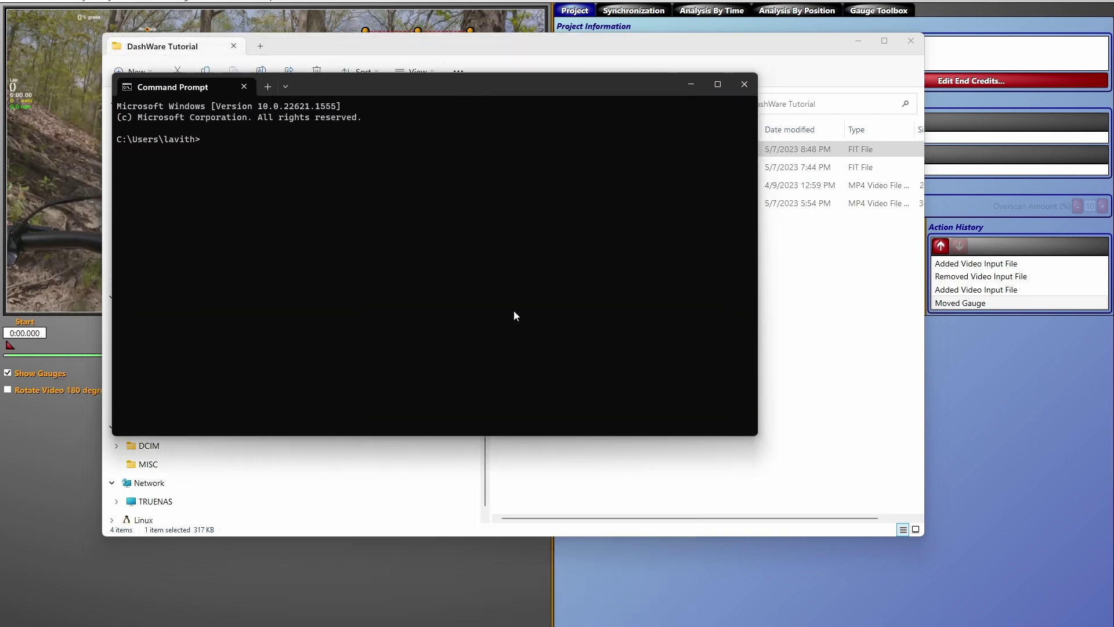
pyautogui.click(745, 84)
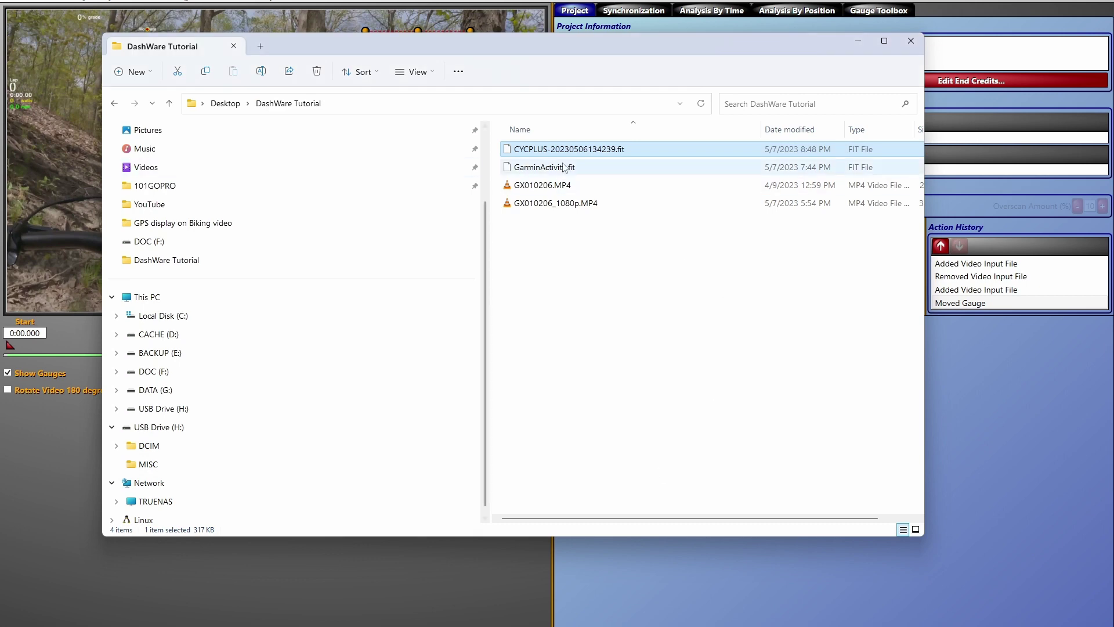
pyautogui.click(166, 317)
pyautogui.doubleClick(563, 203)
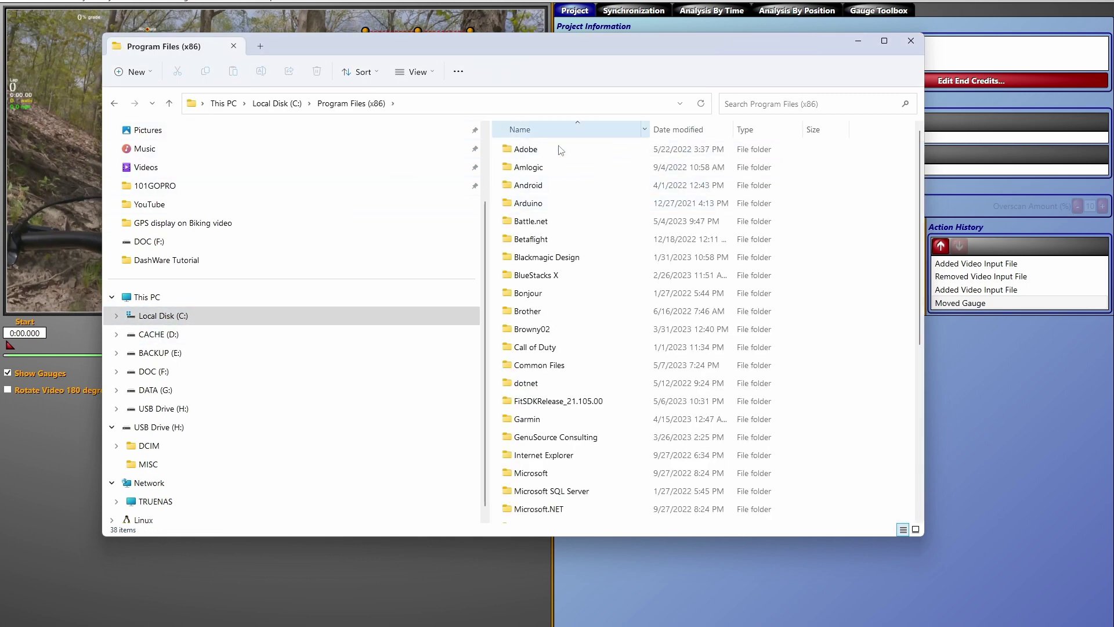
pyautogui.click(565, 406)
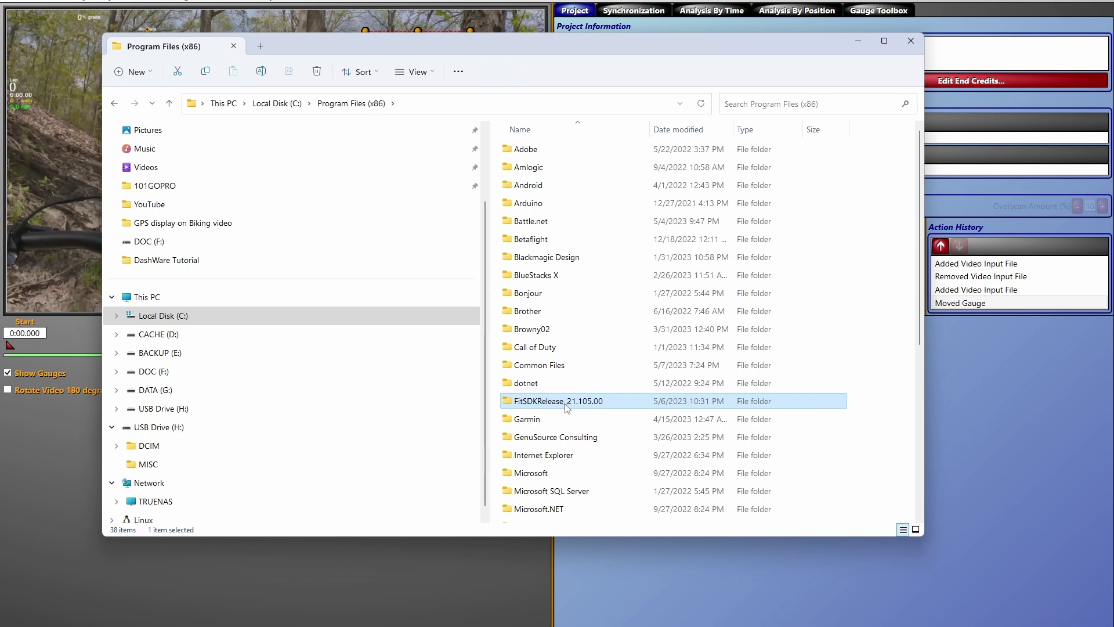
pyautogui.doubleClick(566, 405)
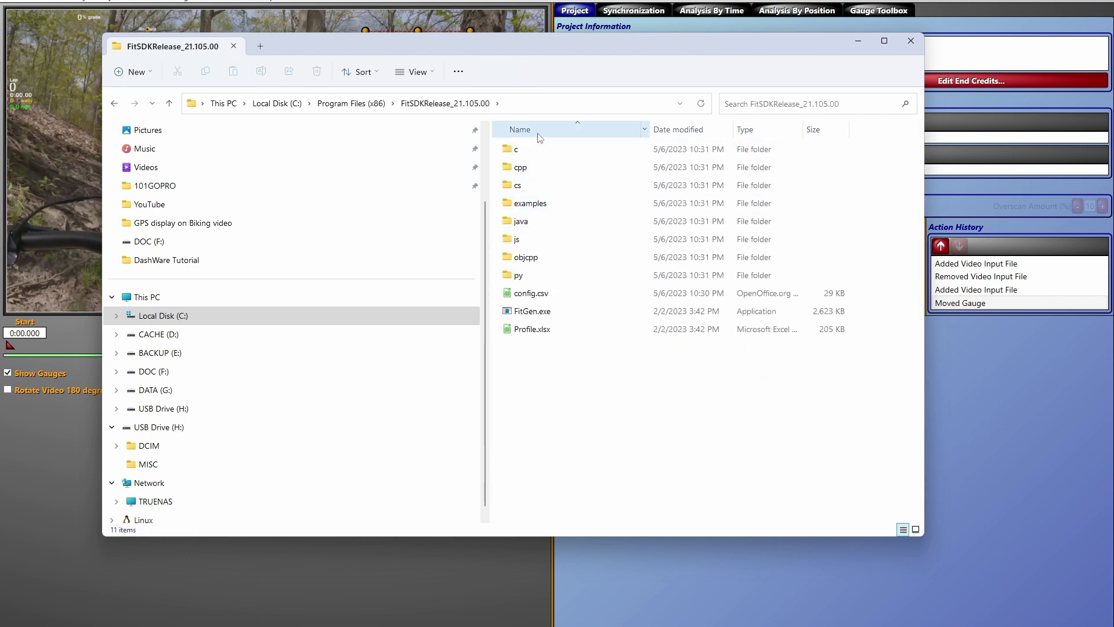
pyautogui.doubleClick(521, 221)
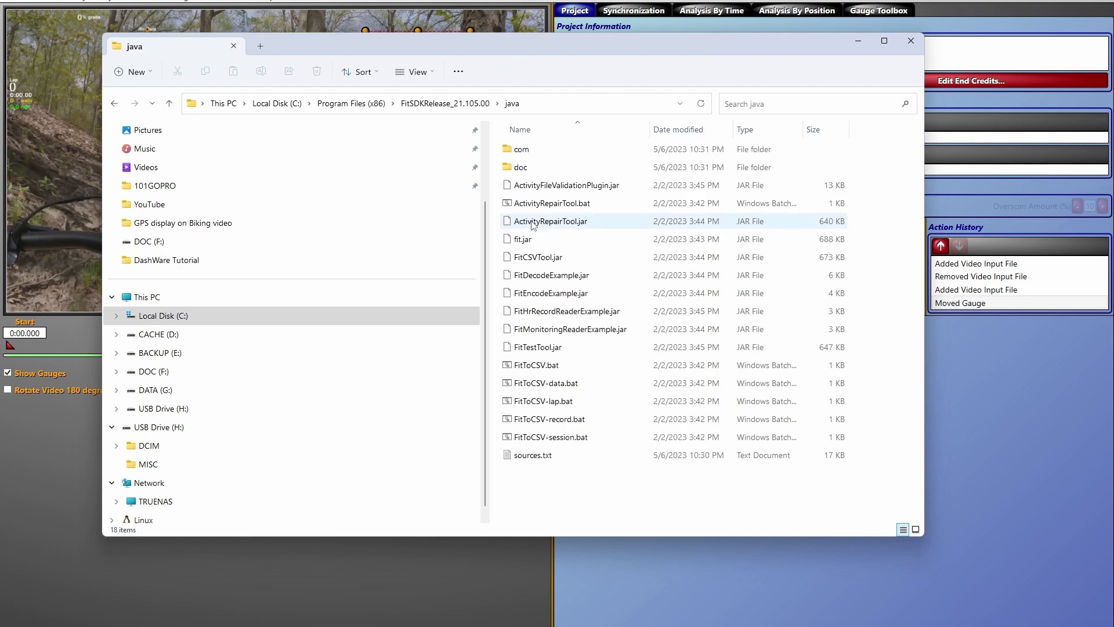
# Step: Copy the java folder's path and change the Command Prompt directory to C:\Program Files (x86)\FitSDKRelease_21.105.00\java
pyautogui.click(548, 104)
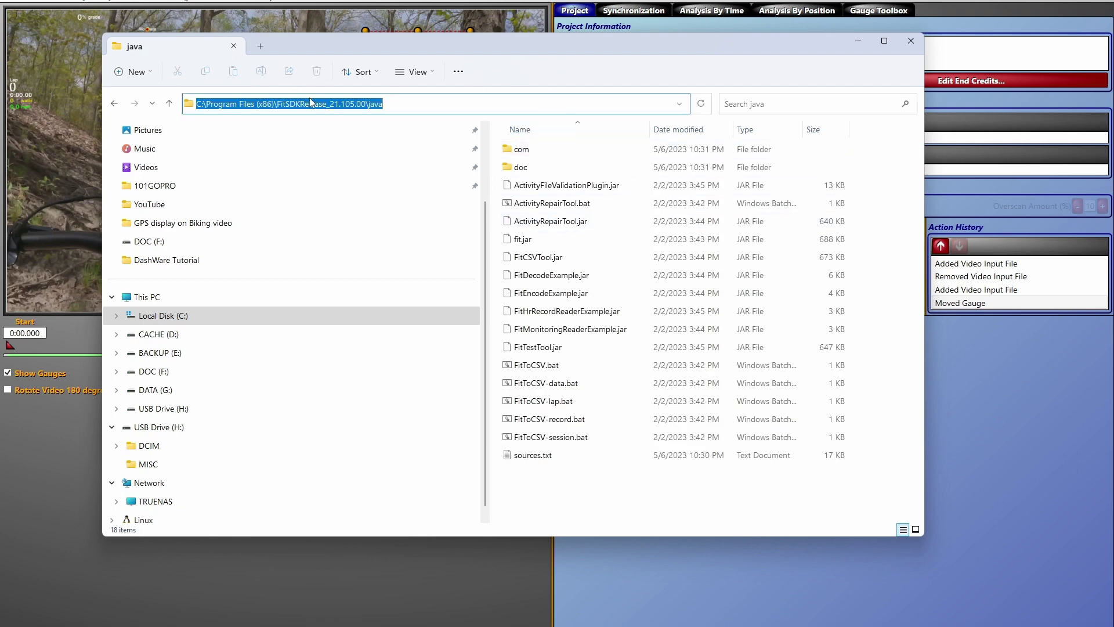
pyautogui.rightClick(310, 103)
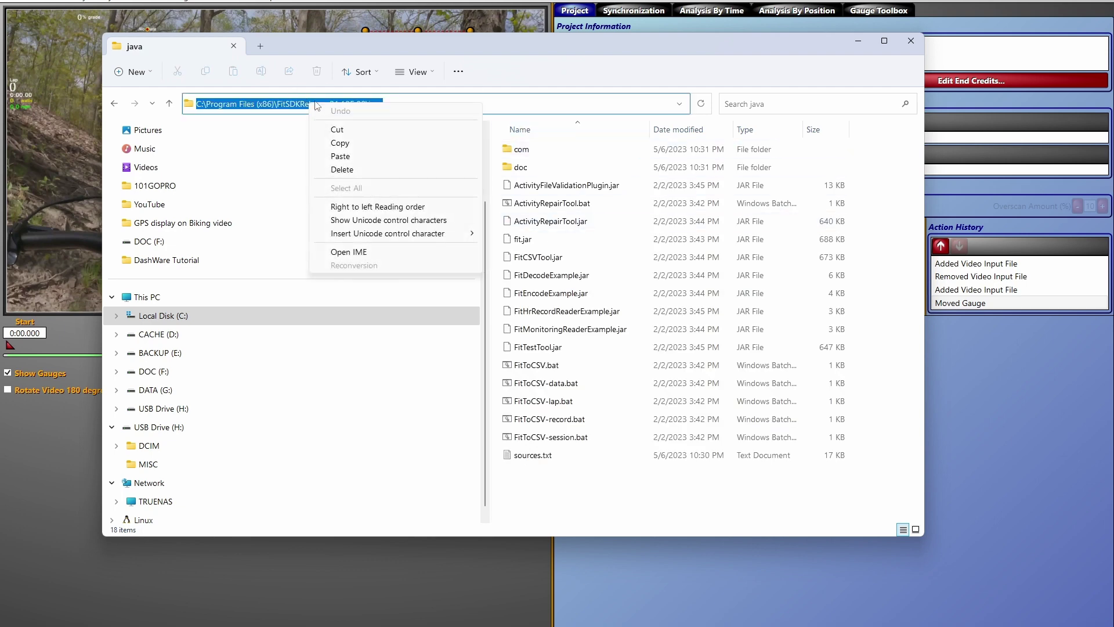
pyautogui.click(355, 146)
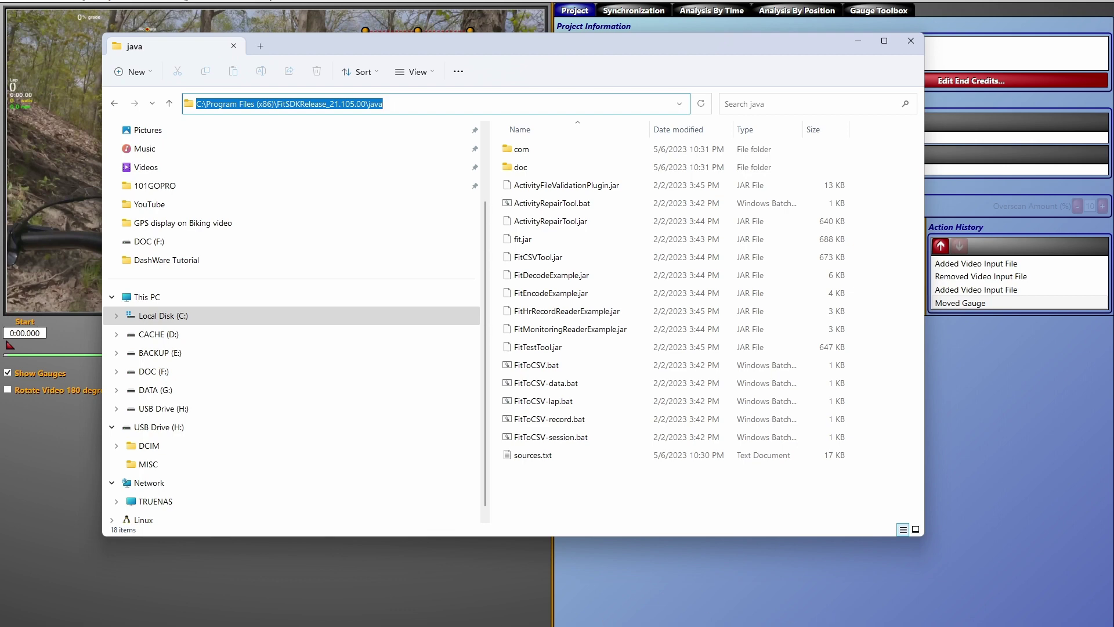
pyautogui.press('super+1')
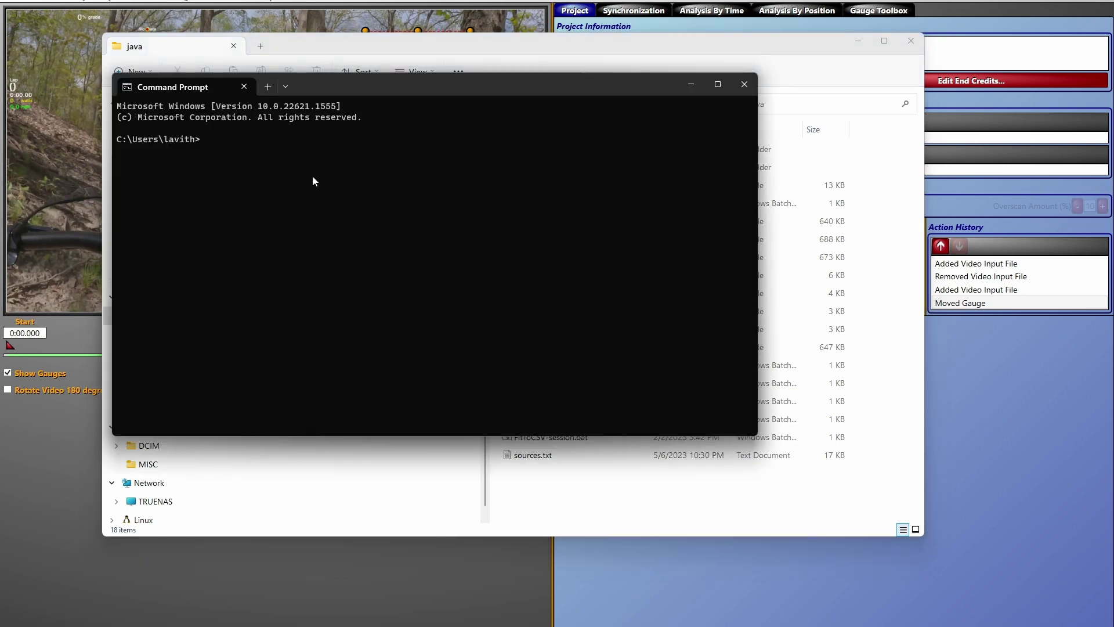
pyautogui.write('cd')
pyautogui.hotkey('ctrl', 'v')
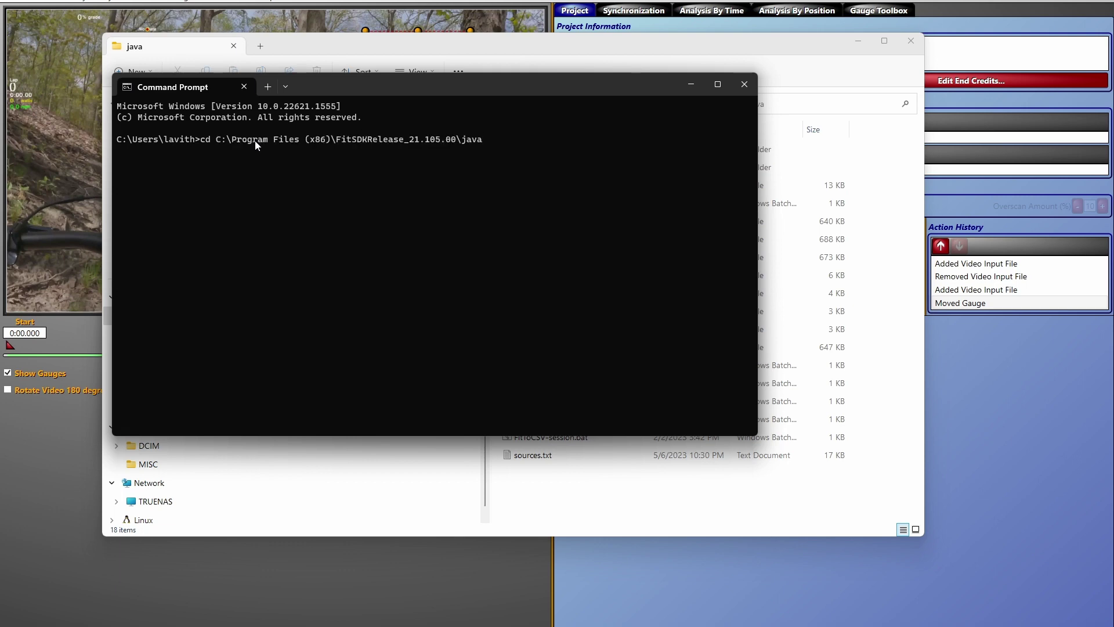
pyautogui.press('Return')
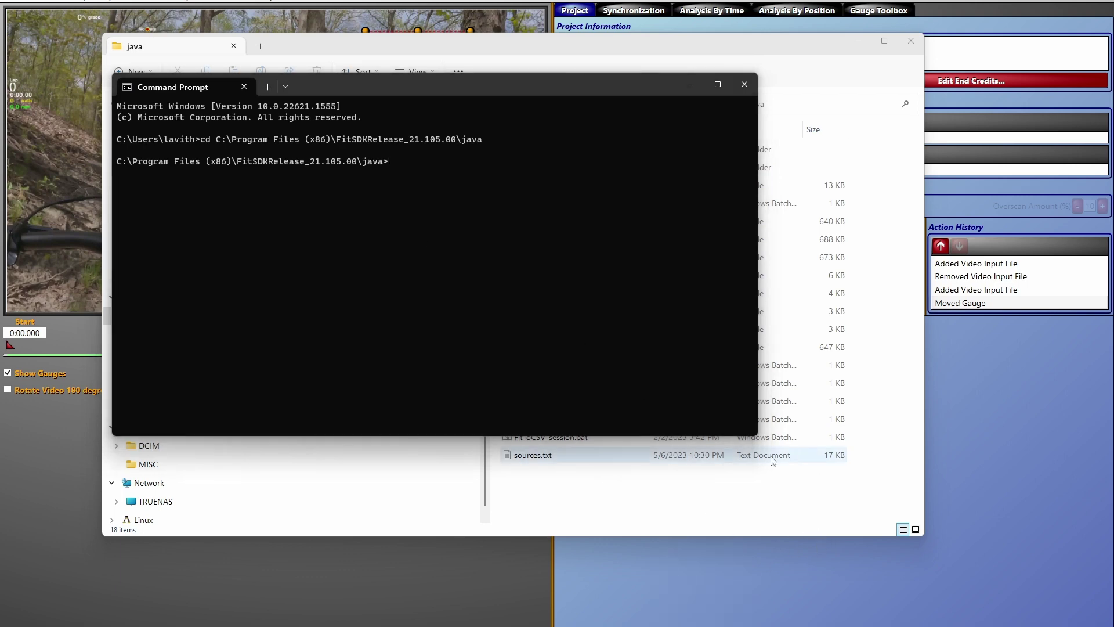
# Step: Copy "java -jar FitCSVTool.jar -iso8601 -deg -s --defn none --data record" from line 3 of the Notepad++ instructions and paste it into Command Prompt without running it
pyautogui.click(742, 624)
pyautogui.press('Right')
pyautogui.press('Right')
pyautogui.press('Right')
pyautogui.hotkey('shift', 'Home')
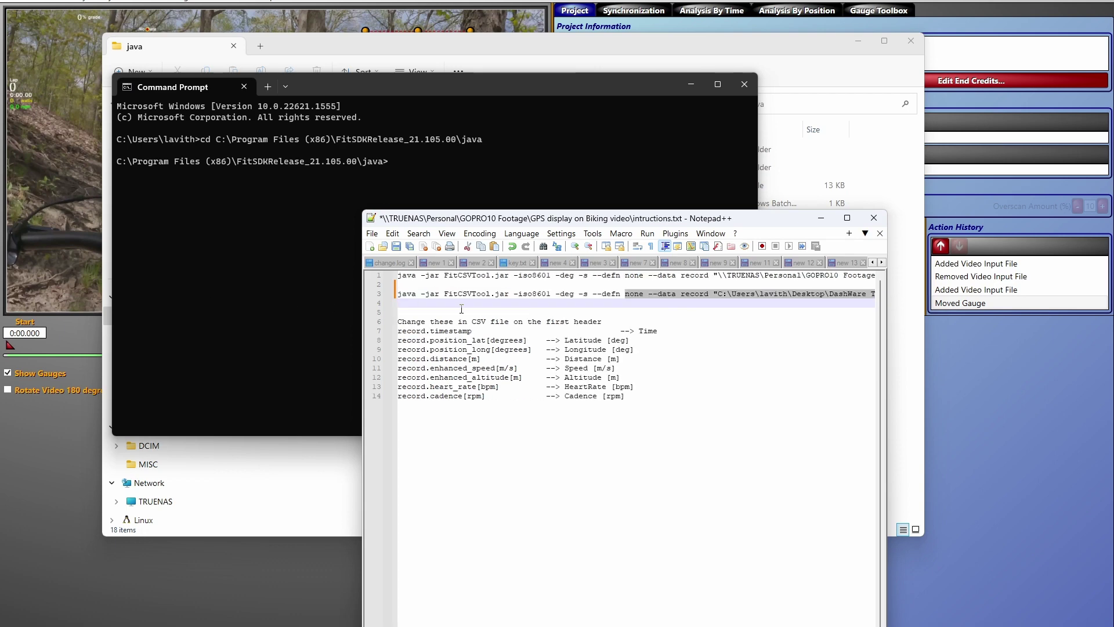
pyautogui.press('Left')
pyautogui.moveTo(399, 293); pyautogui.dragTo(711, 293)
pyautogui.rightClick(711, 293)
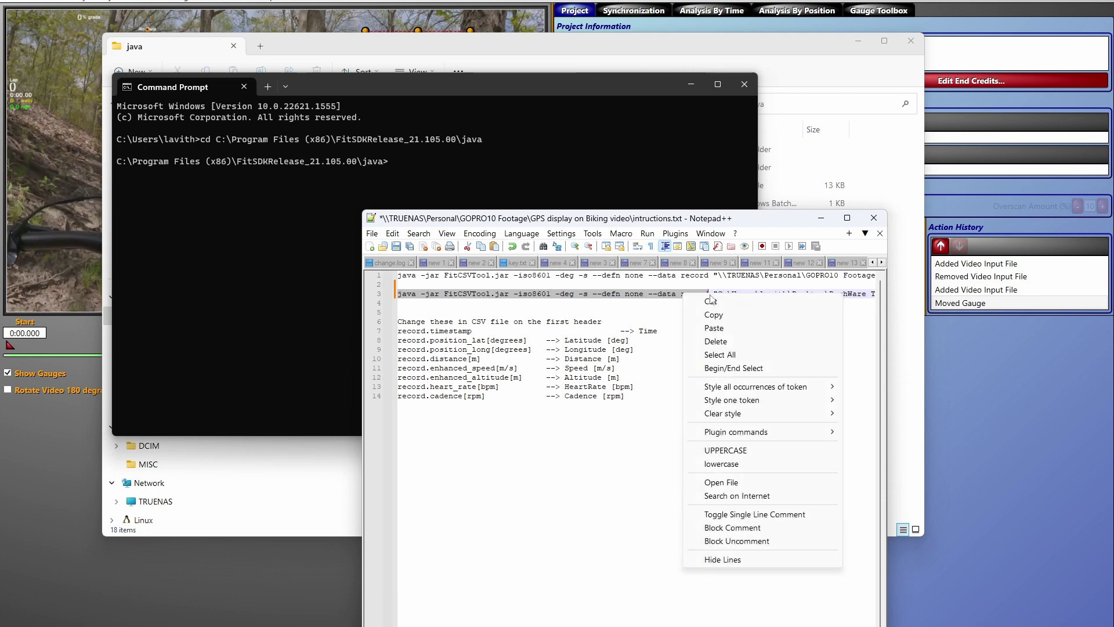
pyautogui.click(715, 316)
pyautogui.click(431, 165)
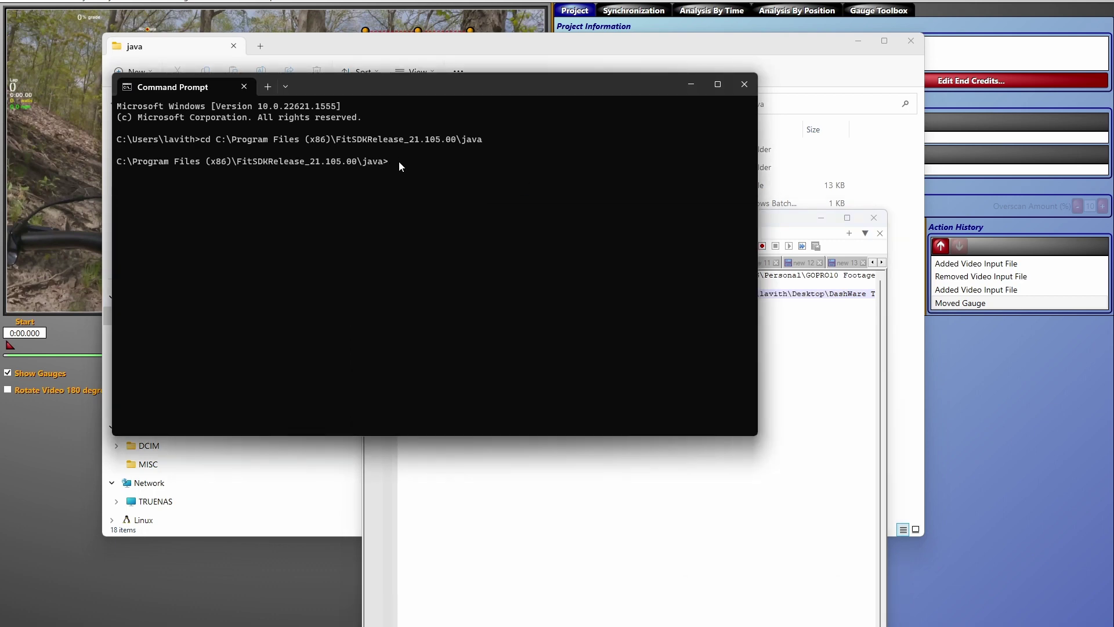
pyautogui.hotkey('ctrl', 'v')
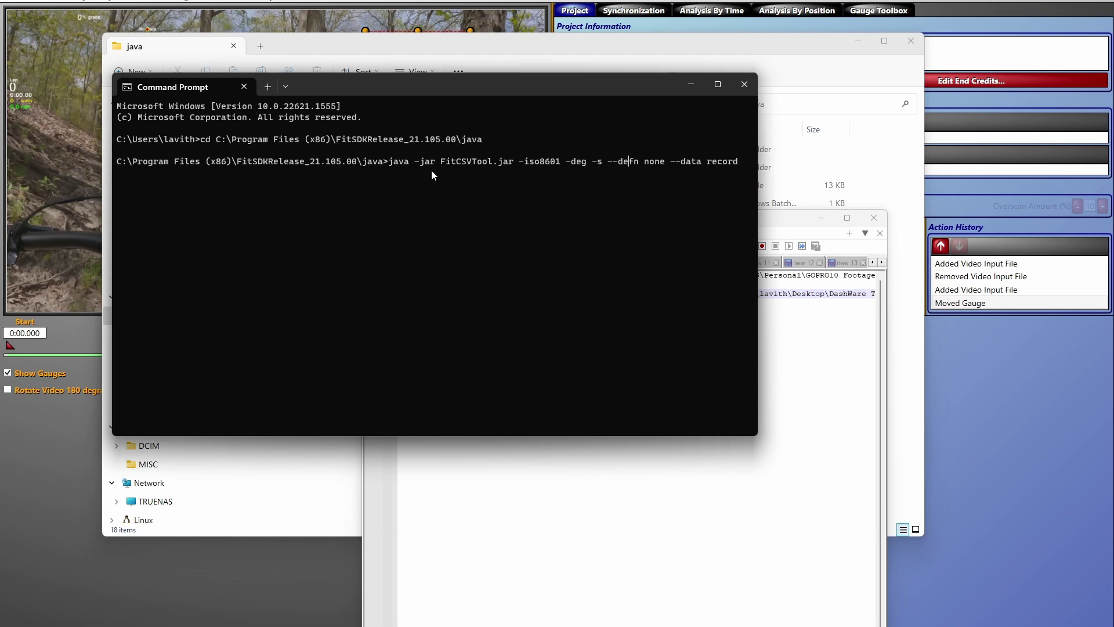
pyautogui.press('Right')
pyautogui.press('Right')
pyautogui.press('Right')
pyautogui.press('Right')
pyautogui.press('Right')
pyautogui.press('Right')
pyautogui.press('Right')
pyautogui.press('Right')
pyautogui.press('Right')
pyautogui.press('Right')
pyautogui.press('Right')
pyautogui.press('Right')
pyautogui.press('Right')
pyautogui.press('Right')
pyautogui.press('Right')
# Step: Copy the path of the DashWare Tutorial folder on the Desktop and append it to the command after an opening quotation mark, ending with a backslash
pyautogui.click(765, 46)
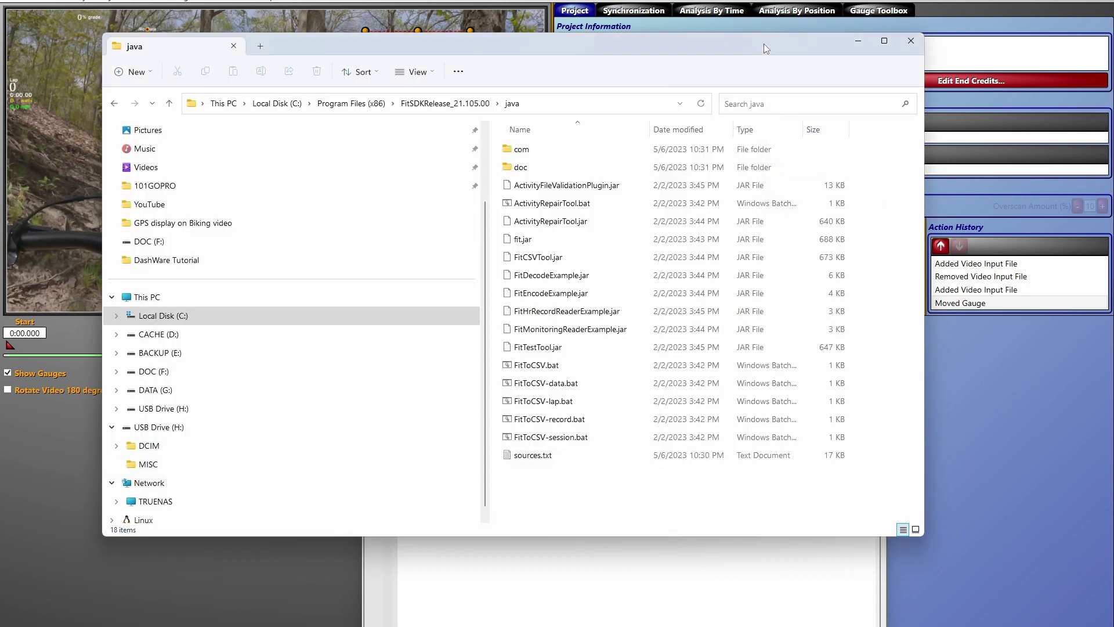
pyautogui.scroll(3, 223, 162)
pyautogui.click(226, 168)
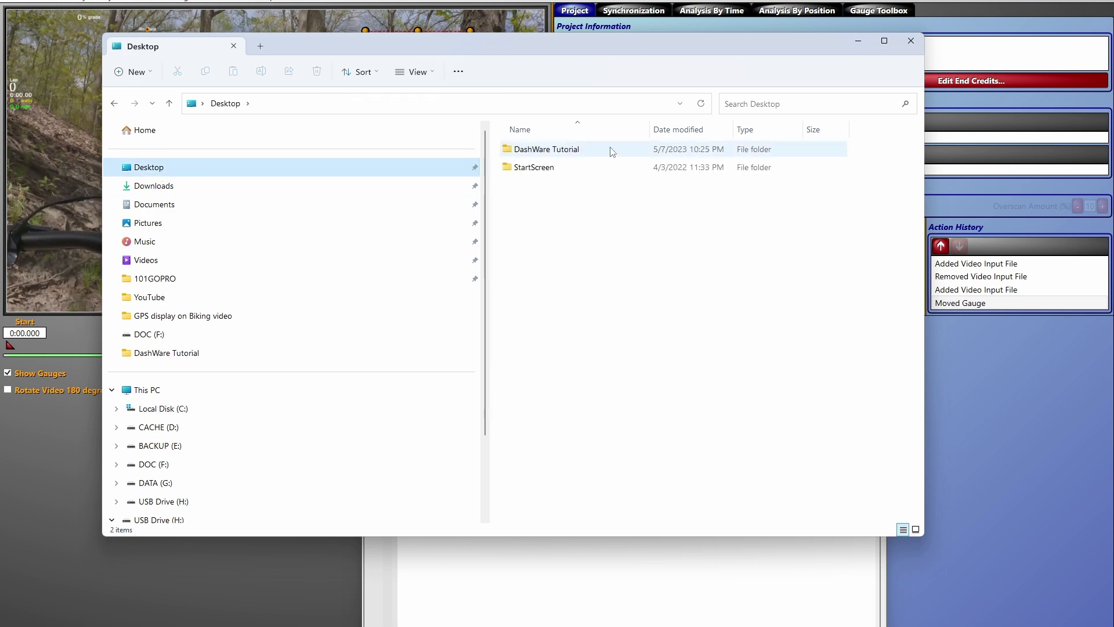
pyautogui.doubleClick(563, 151)
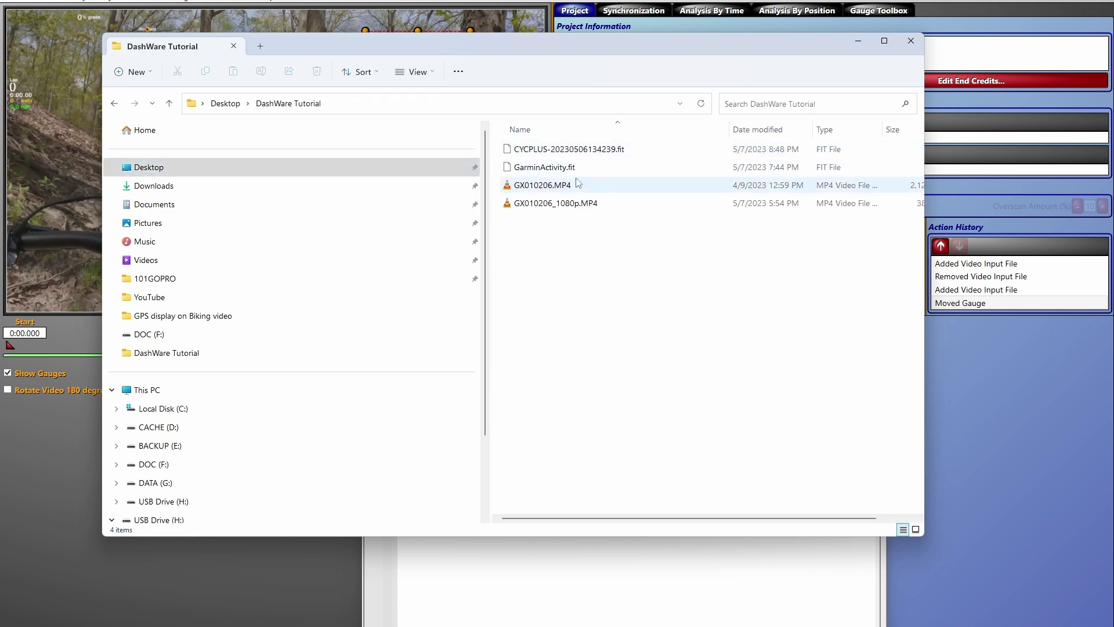
pyautogui.click(574, 152)
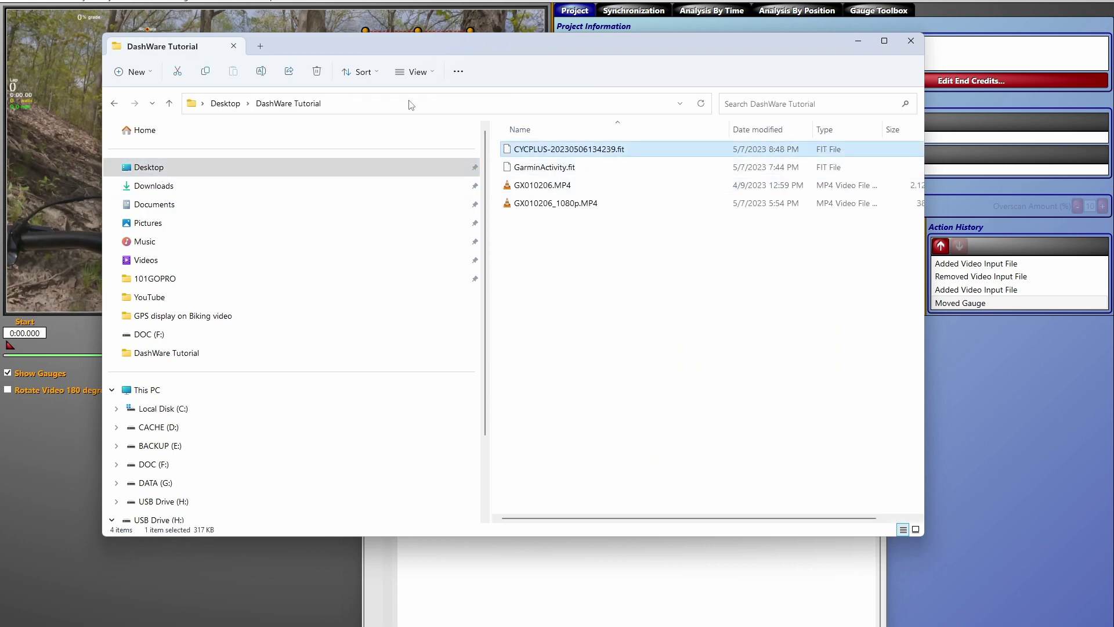
pyautogui.click(380, 103)
pyautogui.rightClick(289, 105)
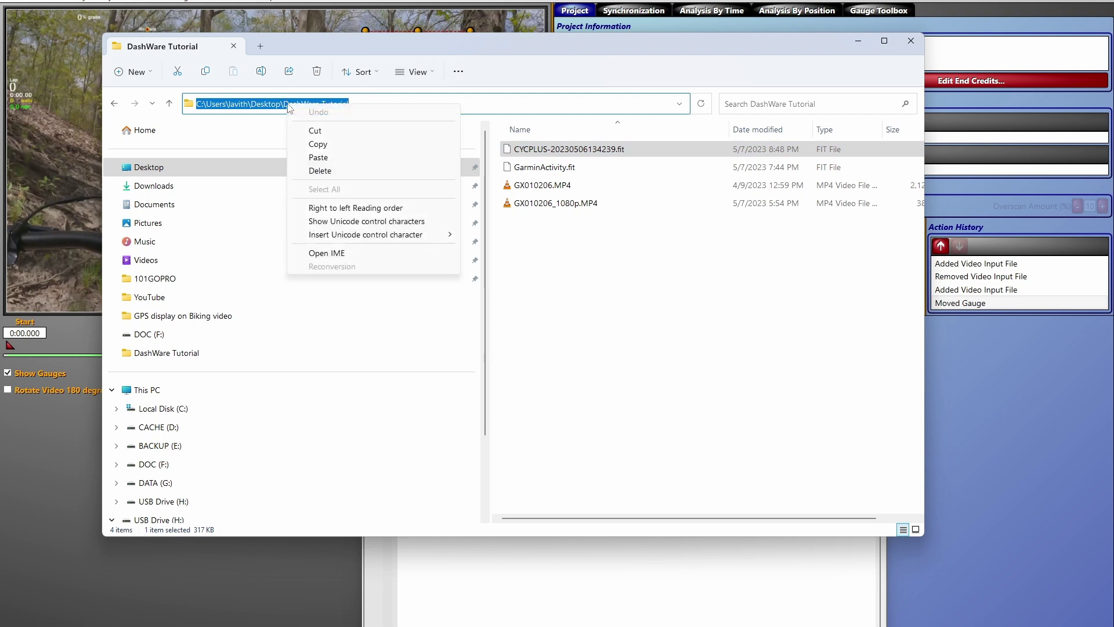
pyautogui.click(328, 146)
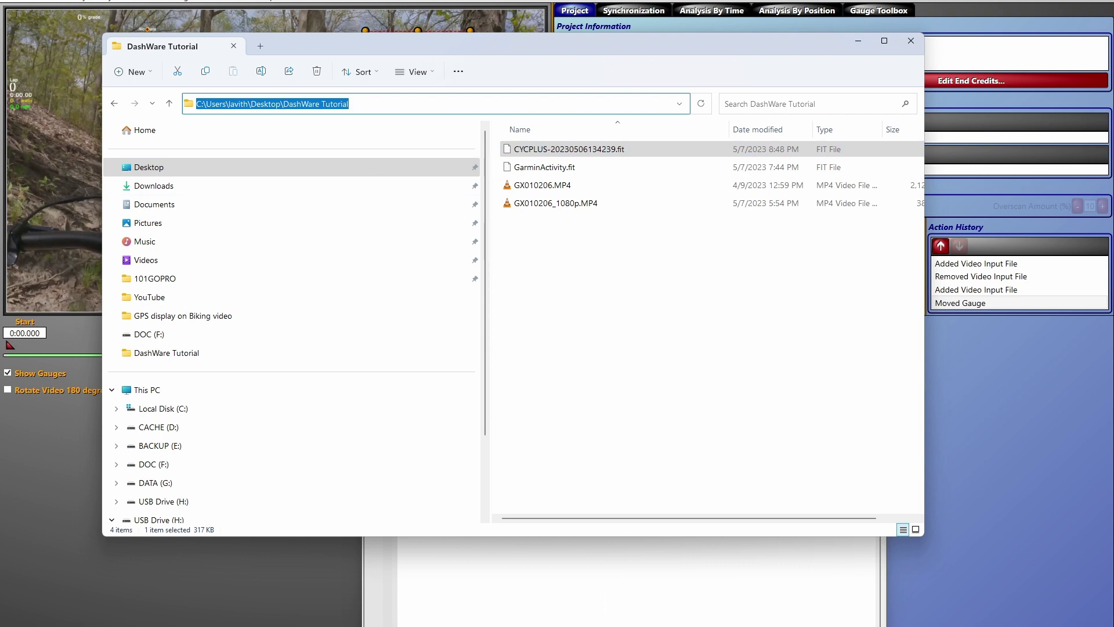
pyautogui.hotkey('alt', 'Tab')
pyautogui.write('"')
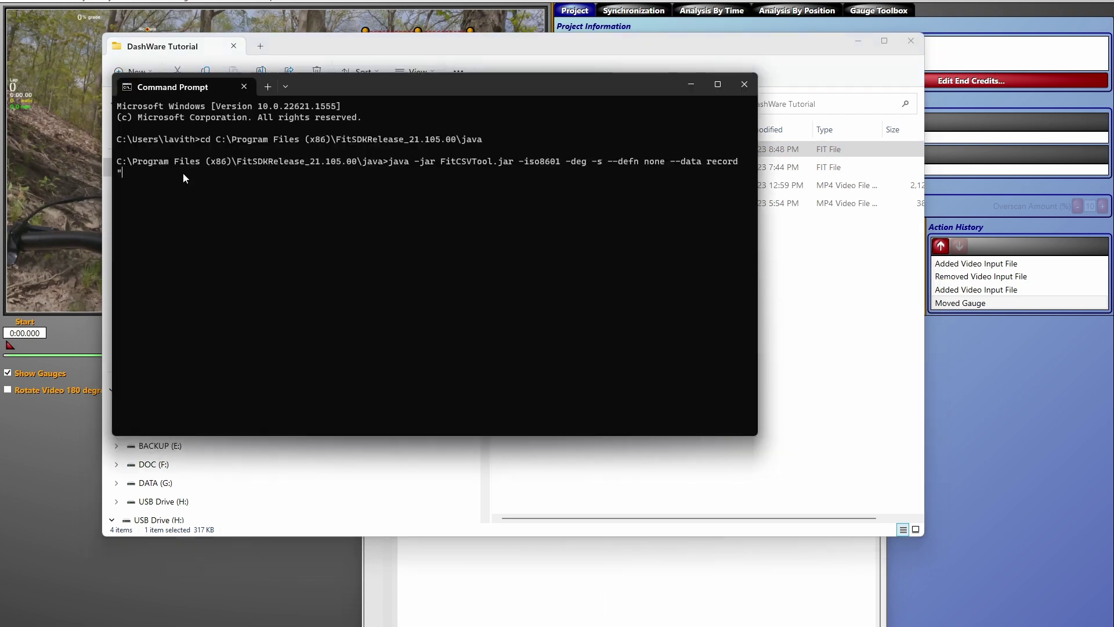
pyautogui.hotkey('ctrl', 'v')
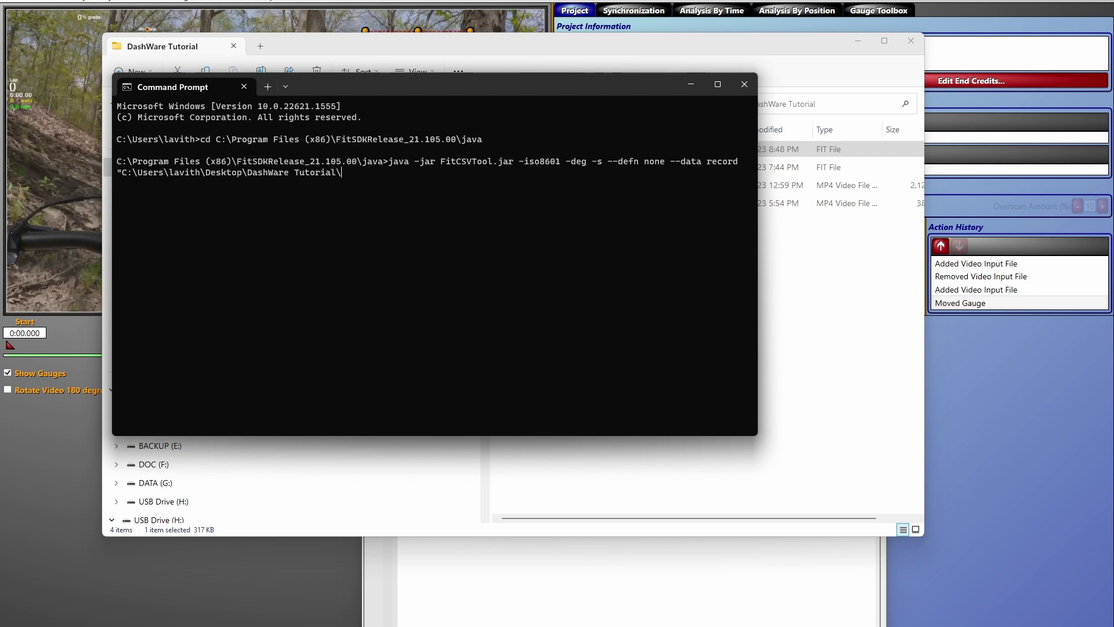
# Step: Copy the CYCPLUS FIT file's name, complete the quoted path with CYCPLUS-20230506134239.fit, and run the CSV conversion command
pyautogui.click(808, 296)
pyautogui.click(610, 151)
pyautogui.click(594, 152)
pyautogui.rightClick(594, 152)
pyautogui.click(627, 191)
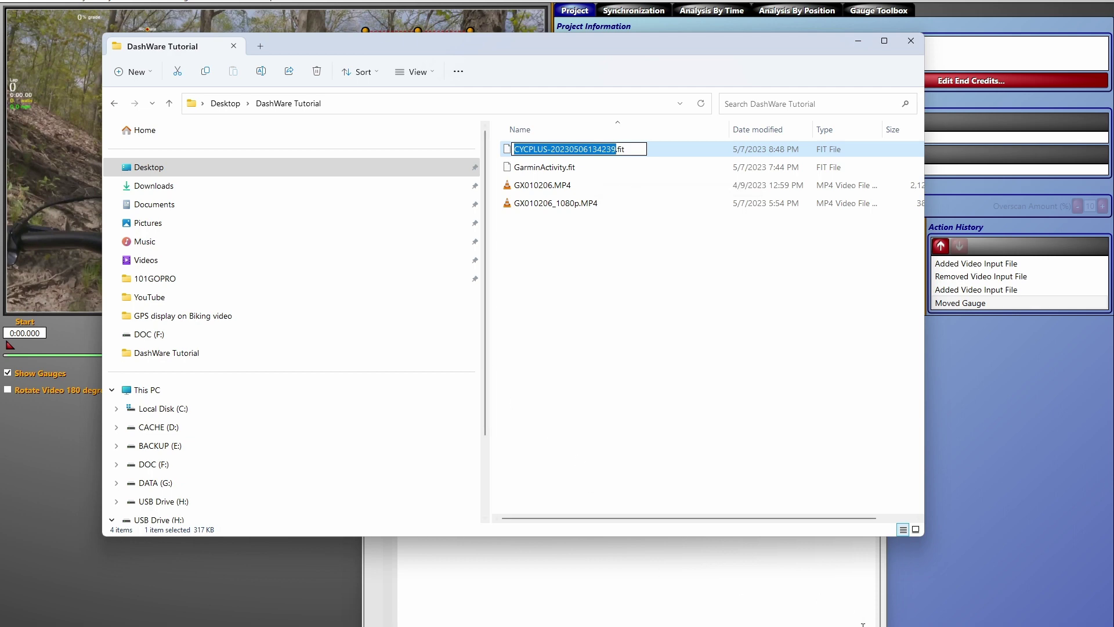
pyautogui.hotkey('alt', 'Tab')
pyautogui.hotkey('ctrl', 'v')
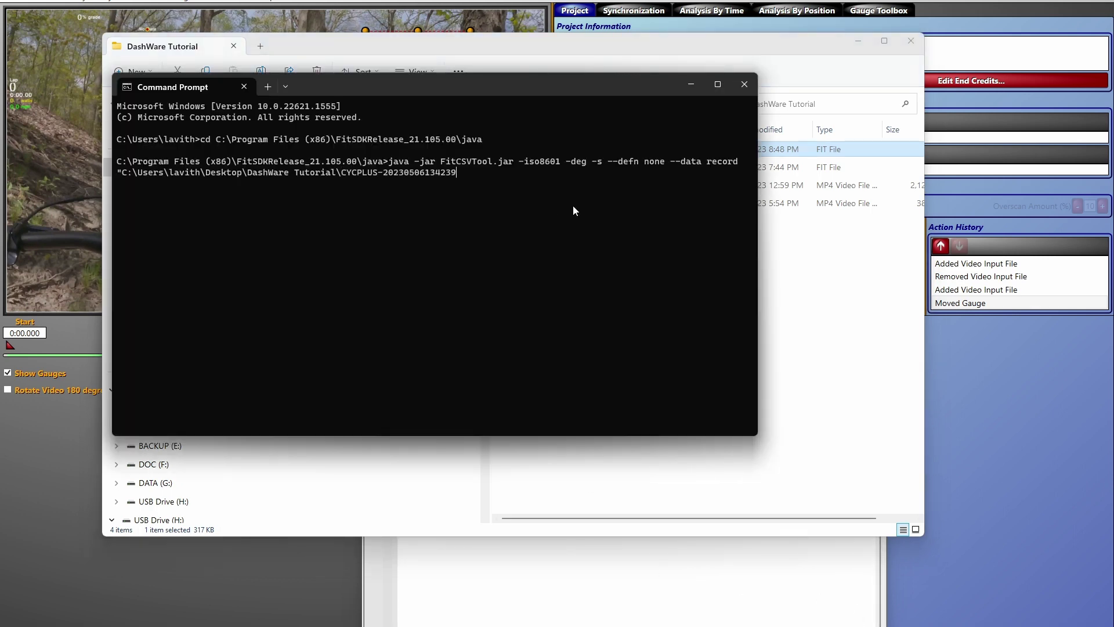
pyautogui.write('.fit"')
pyautogui.press('Return')
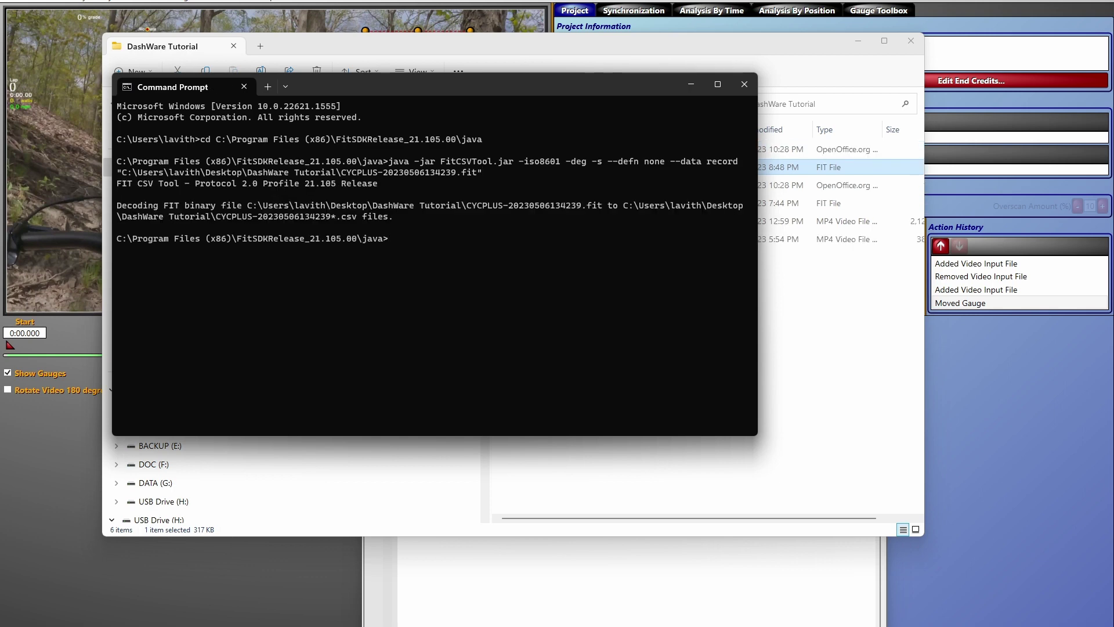
pyautogui.click(846, 327)
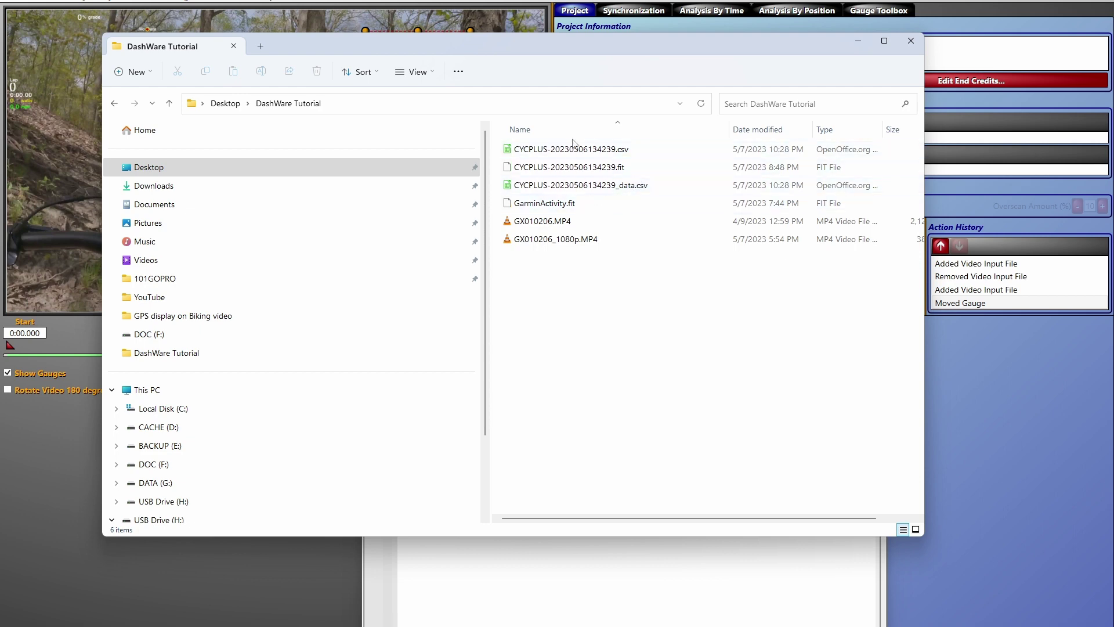
pyautogui.click(611, 187)
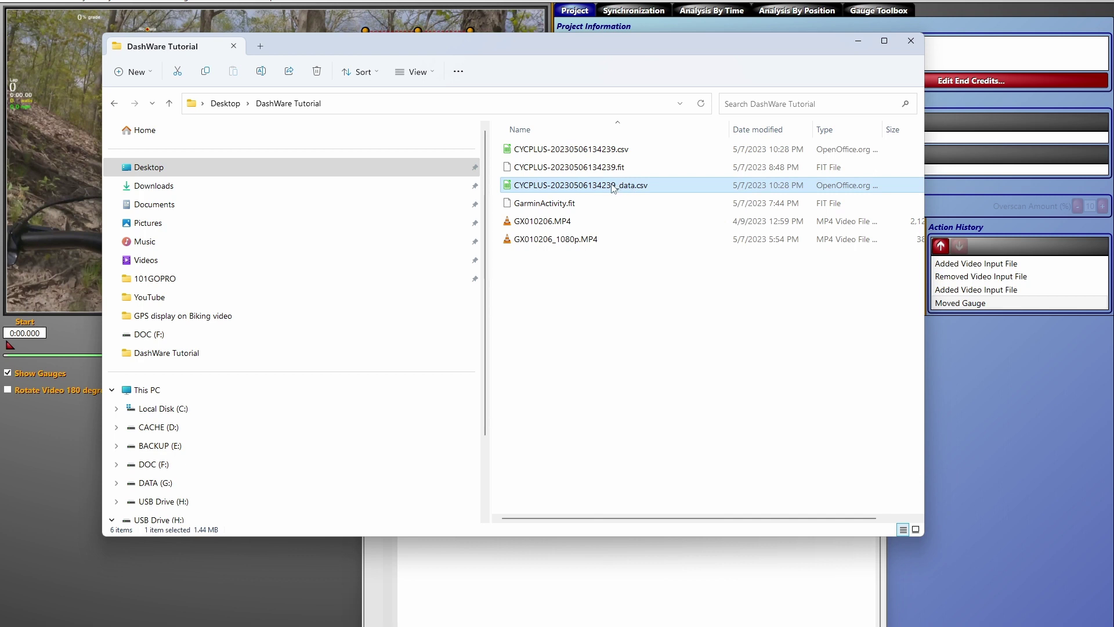